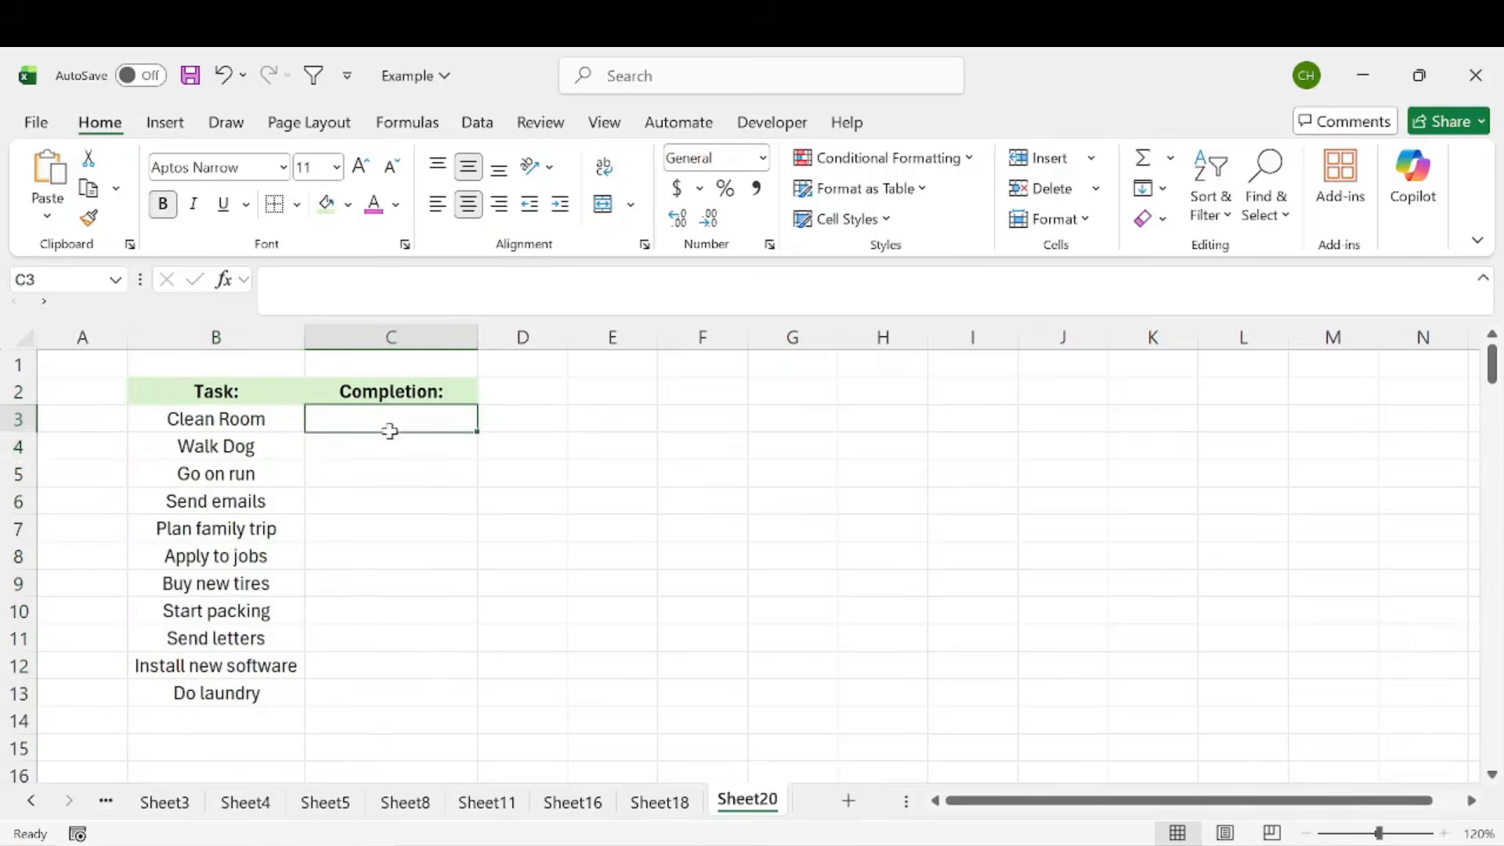
{"action": "left_click", "coordinate": [384, 337]}
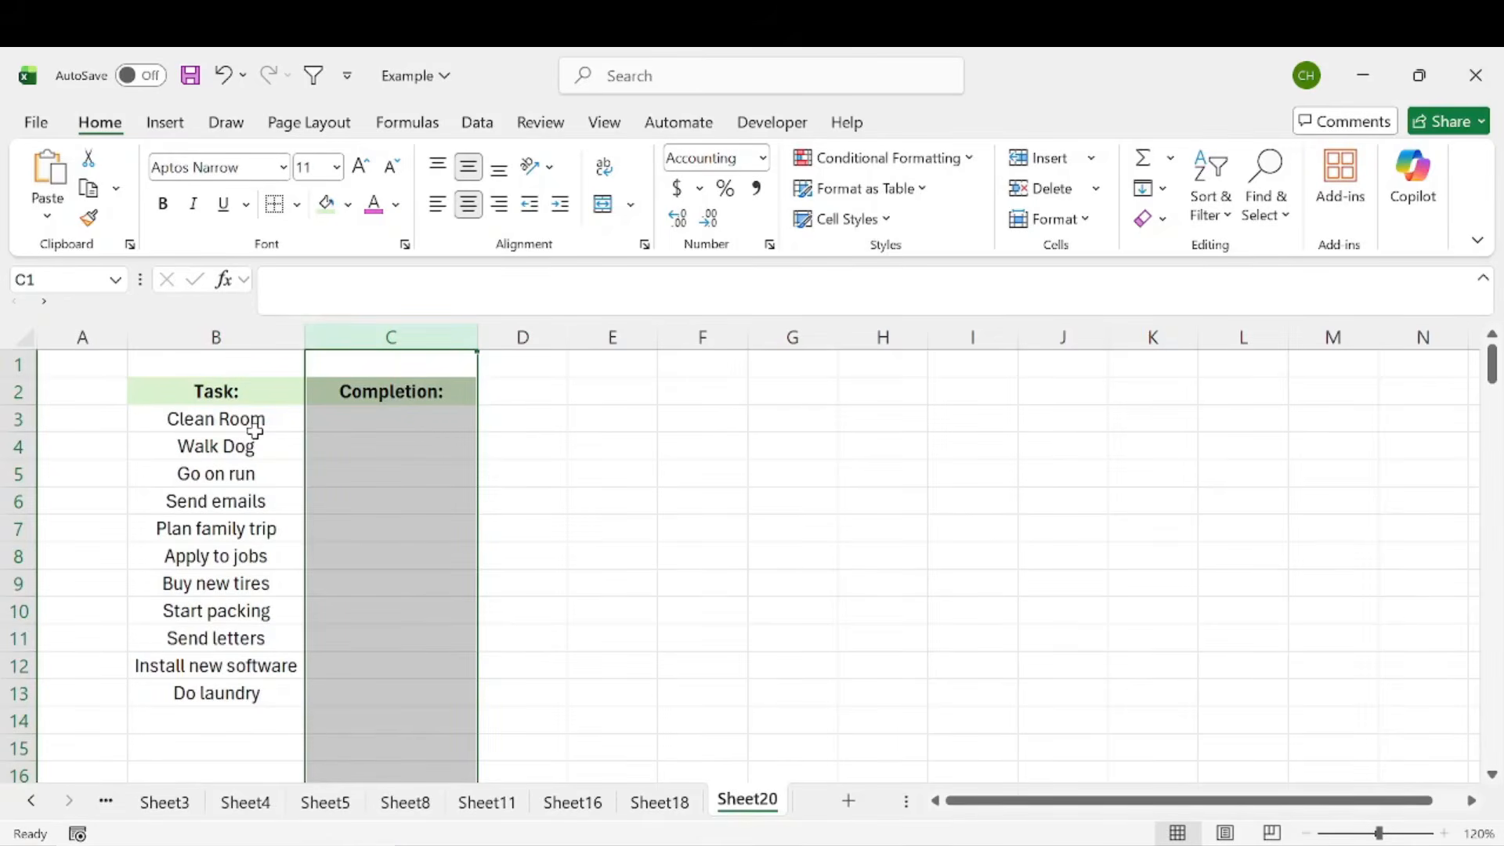
{"action": "left_click", "coordinate": [357, 422]}
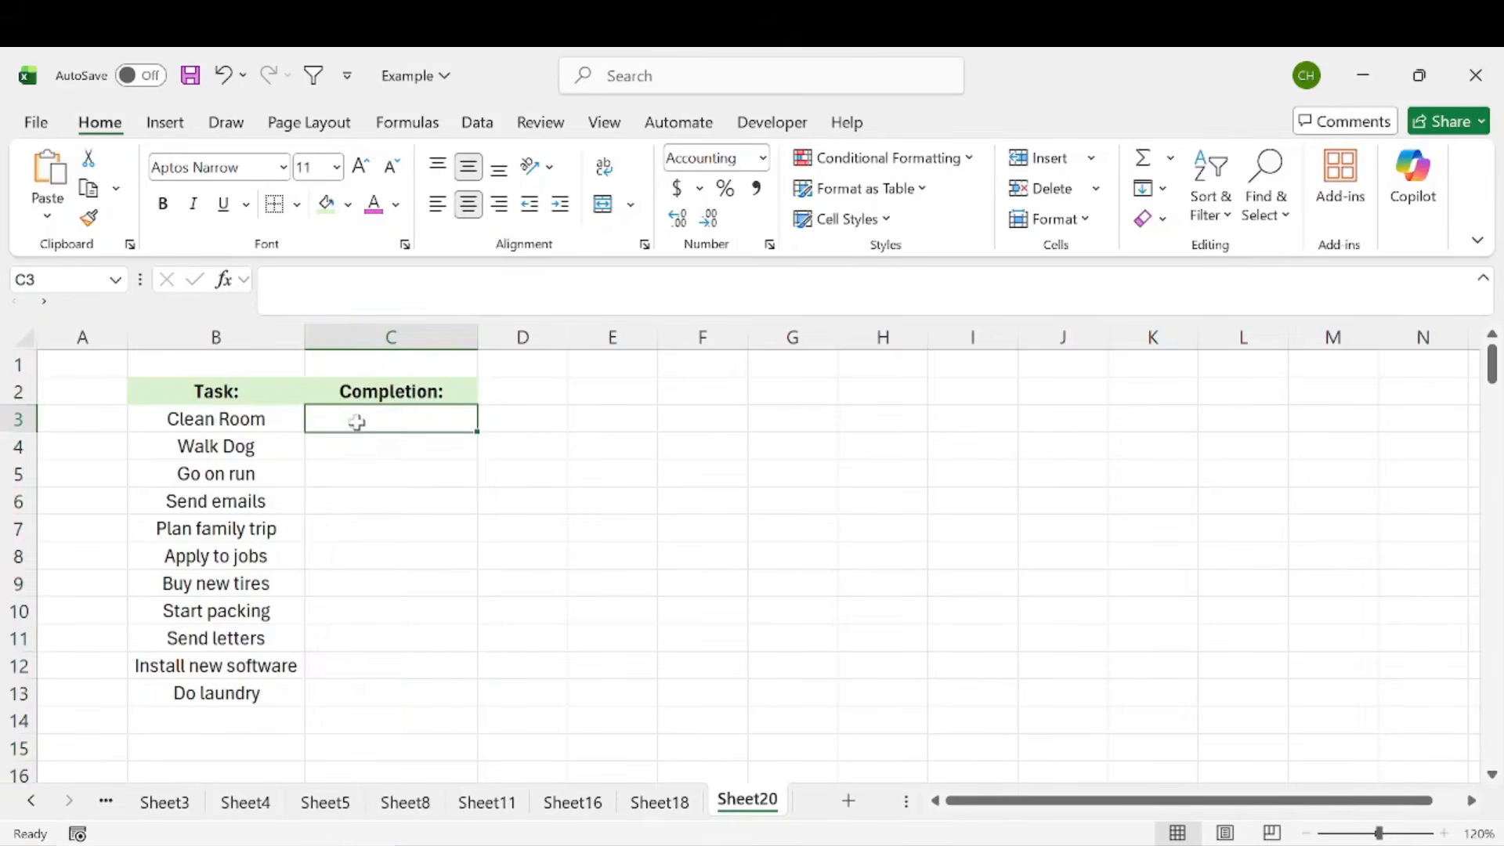
{"action": "left_click_drag", "start_coordinate": [357, 417], "coordinate": [363, 698]}
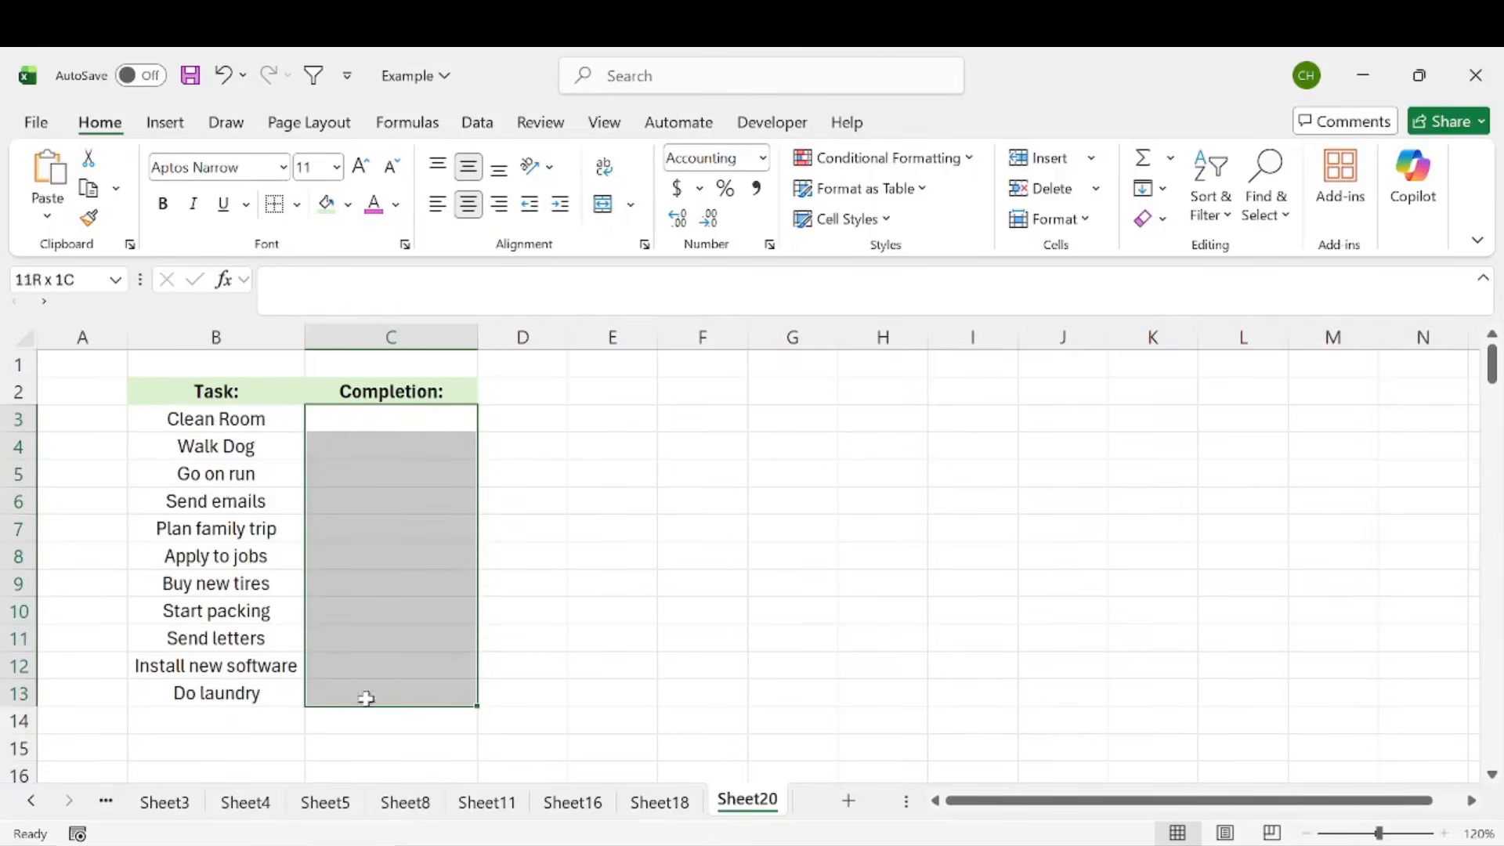
{"action": "left_click", "coordinate": [357, 422]}
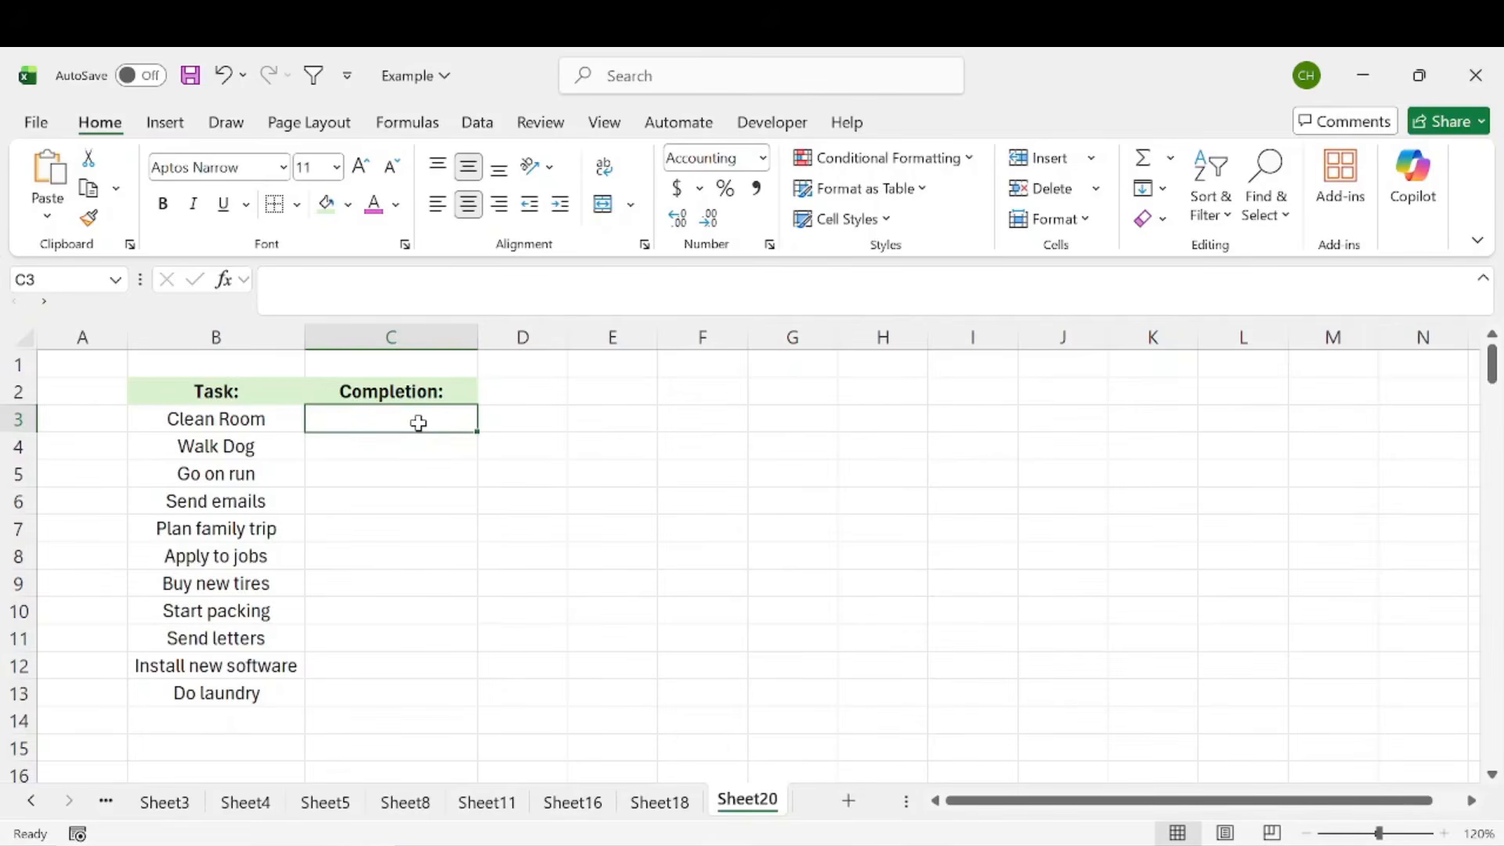
{"action": "left_click_drag", "start_coordinate": [416, 423], "coordinate": [413, 692]}
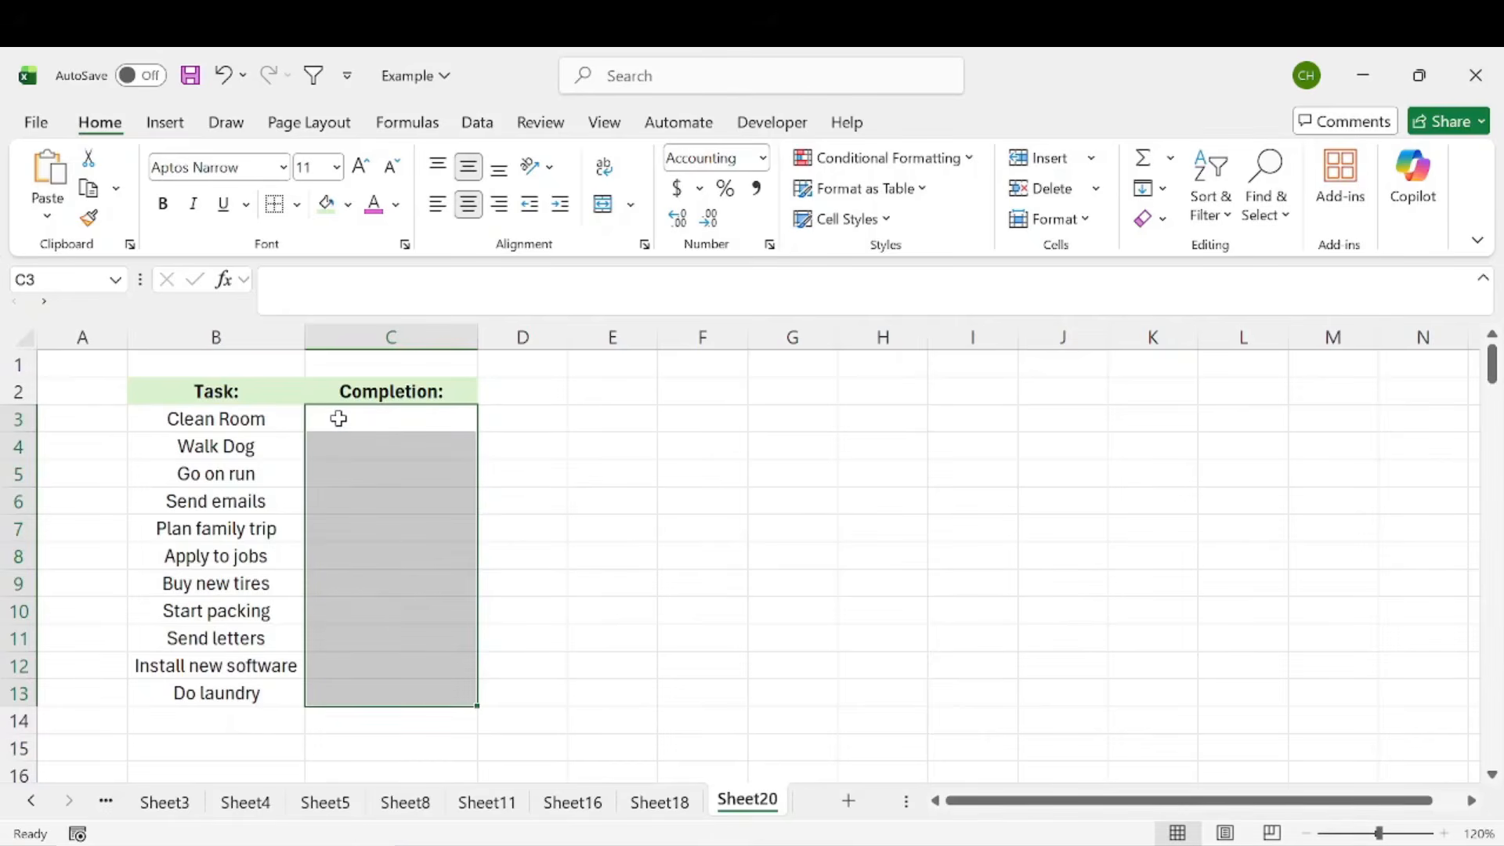
{"action": "left_click", "coordinate": [386, 336]}
Add a list data validation with the options Completed and Not Completed to the completion cells C3:C13
{"action": "left_click_drag", "start_coordinate": [358, 415], "coordinate": [360, 694]}
{"action": "left_click", "coordinate": [476, 126]}
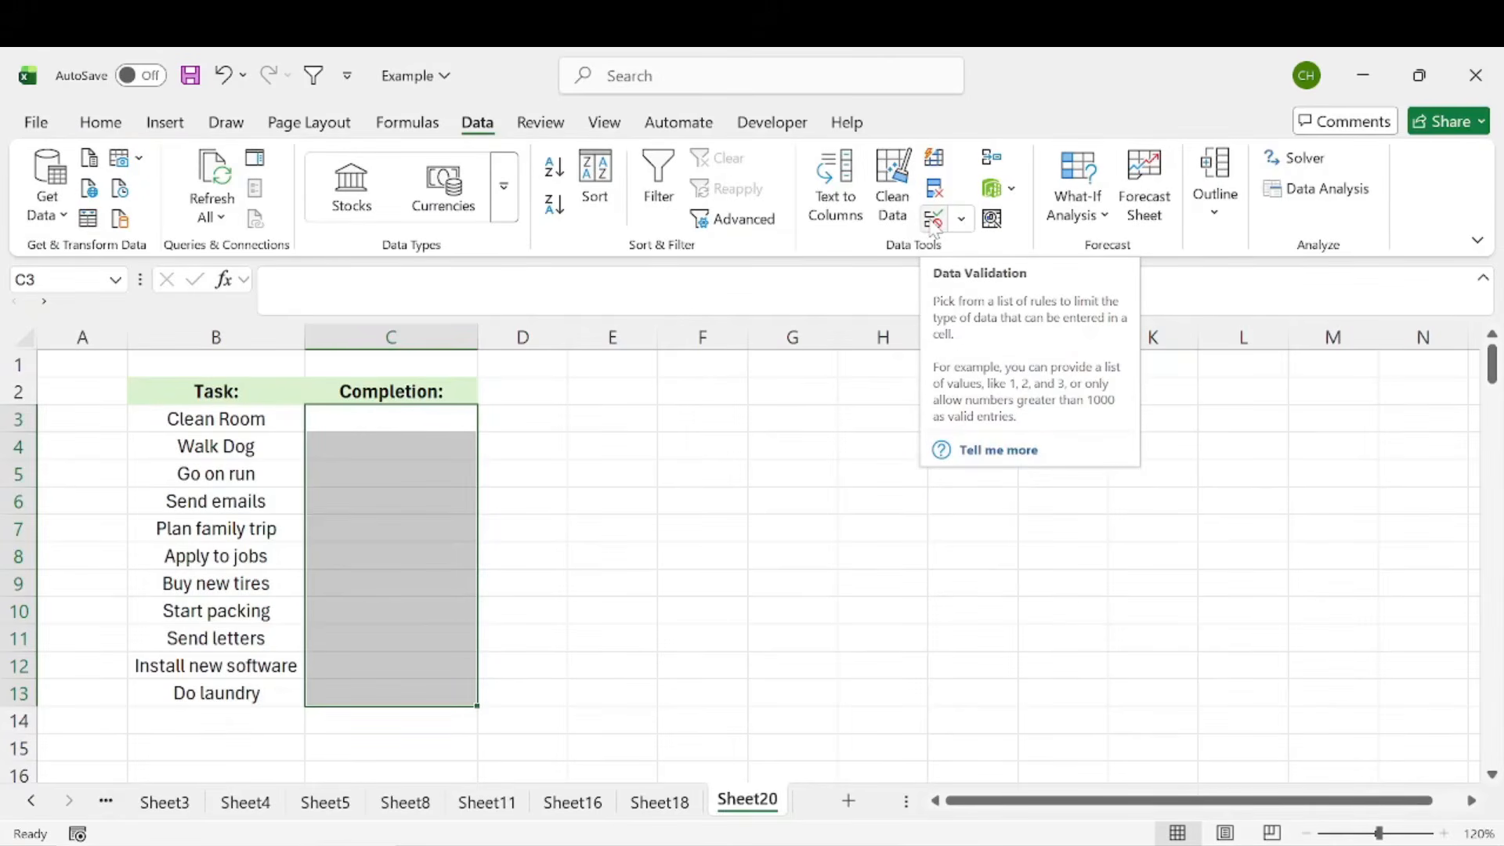
{"action": "left_click", "coordinate": [932, 221]}
{"action": "left_click_drag", "start_coordinate": [901, 215], "coordinate": [680, 264]}
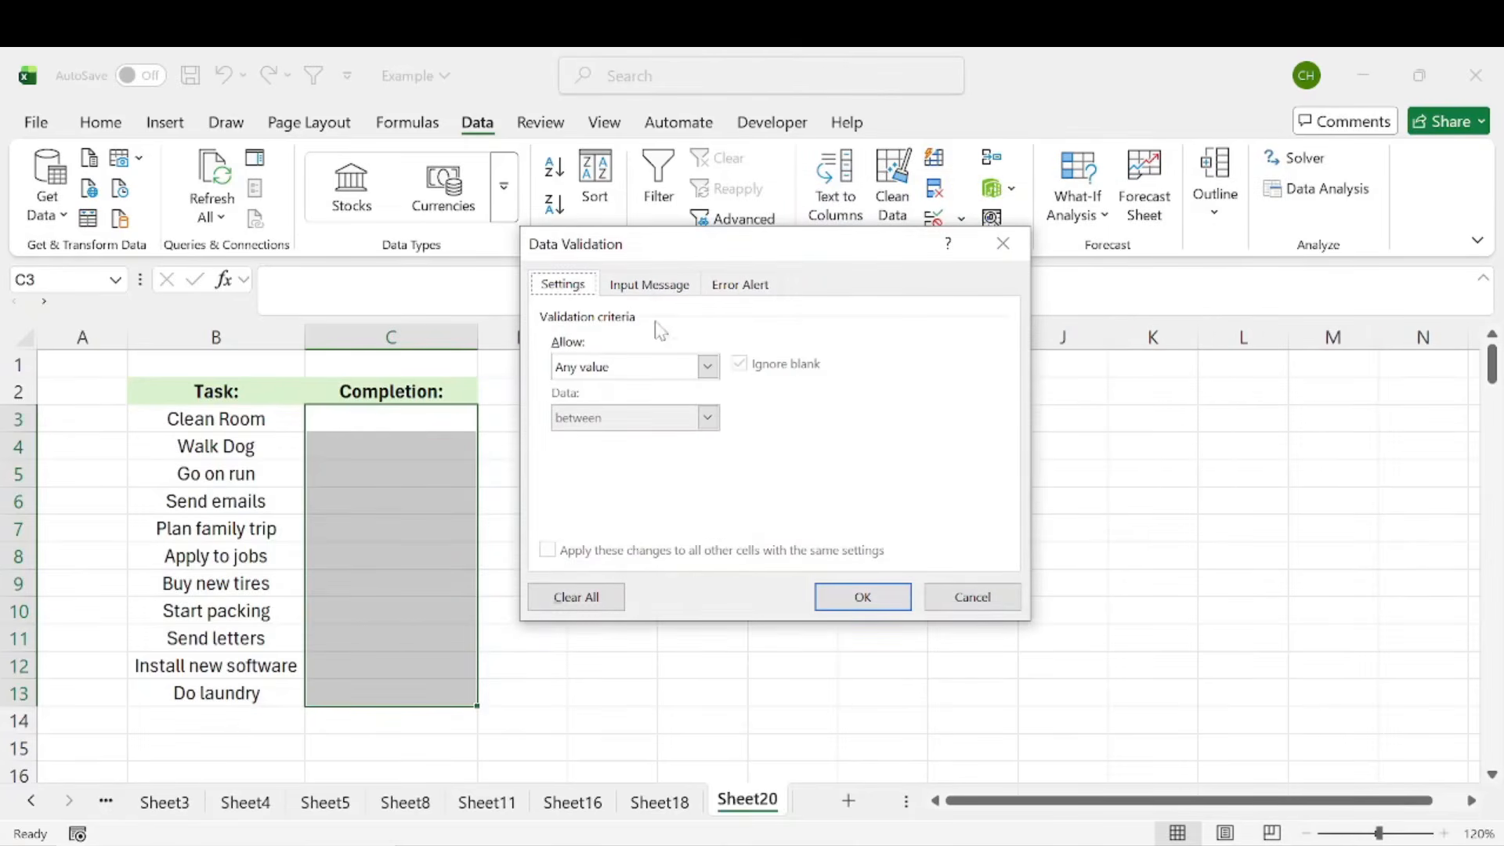
{"action": "left_click", "coordinate": [709, 367]}
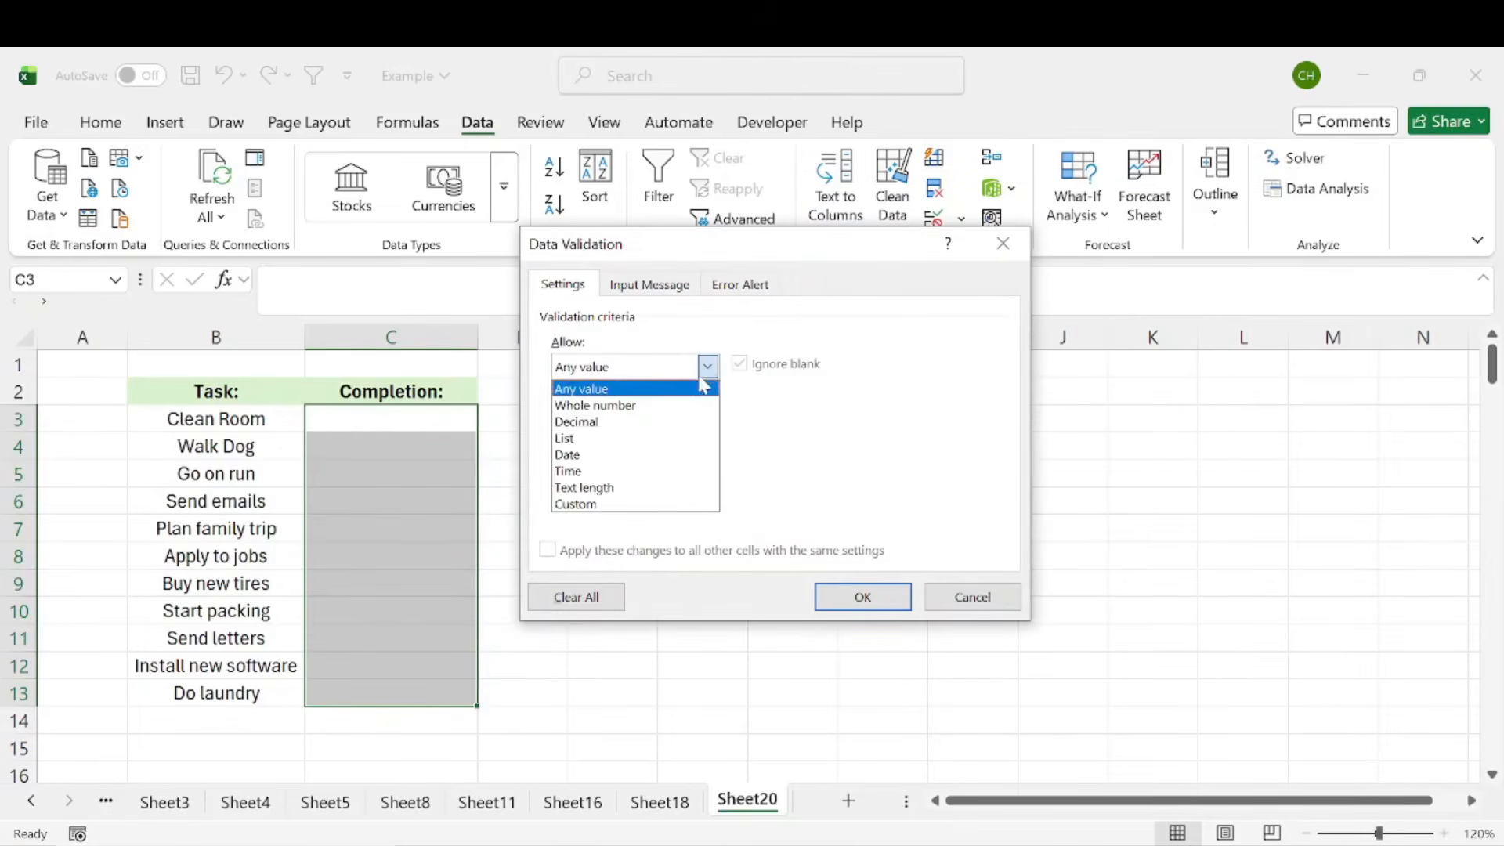
{"action": "left_click", "coordinate": [661, 439]}
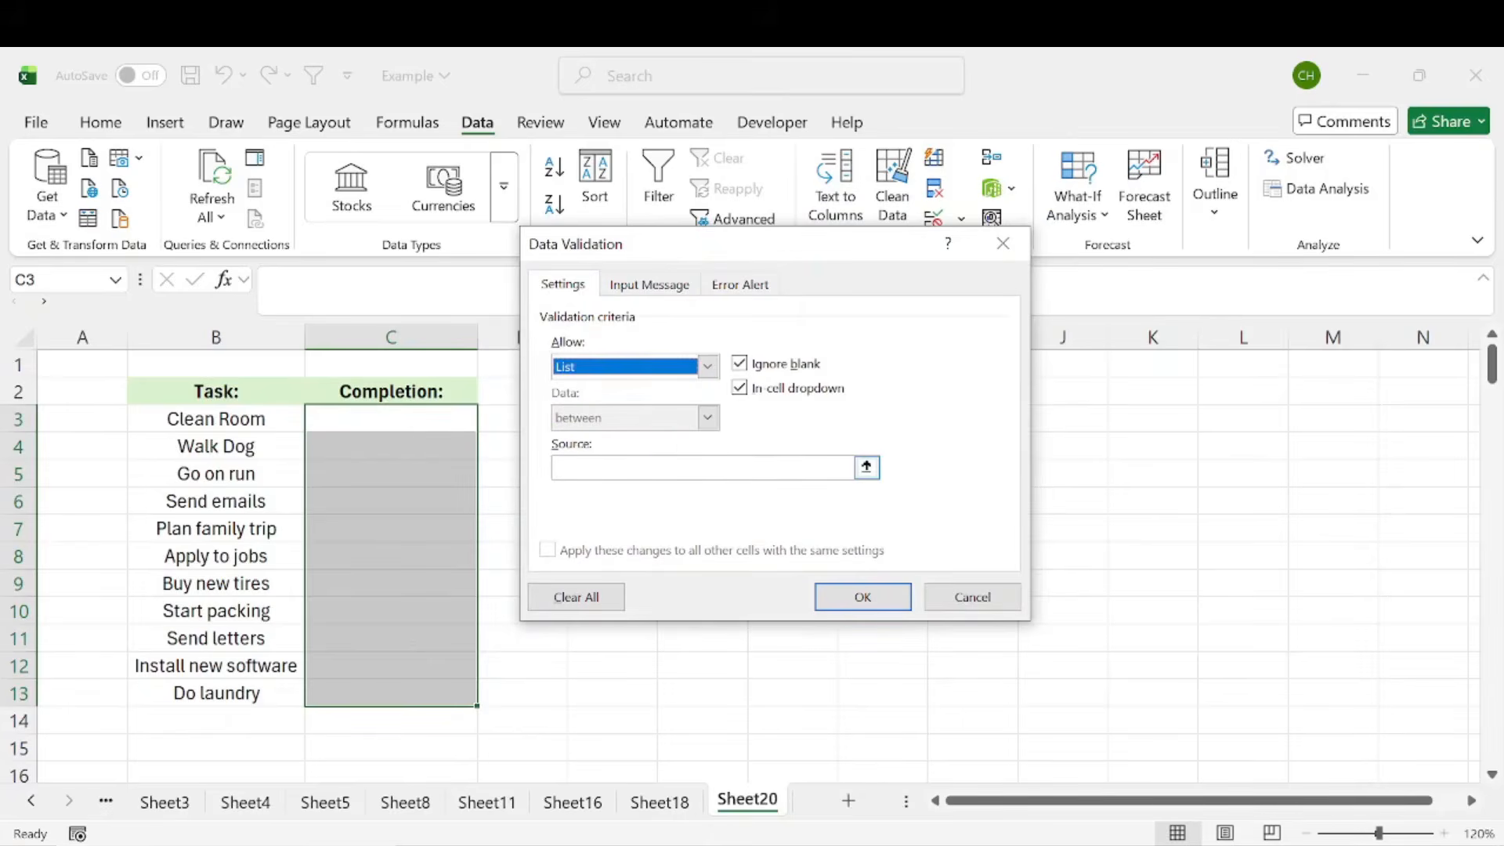
{"action": "left_click", "coordinate": [664, 468]}
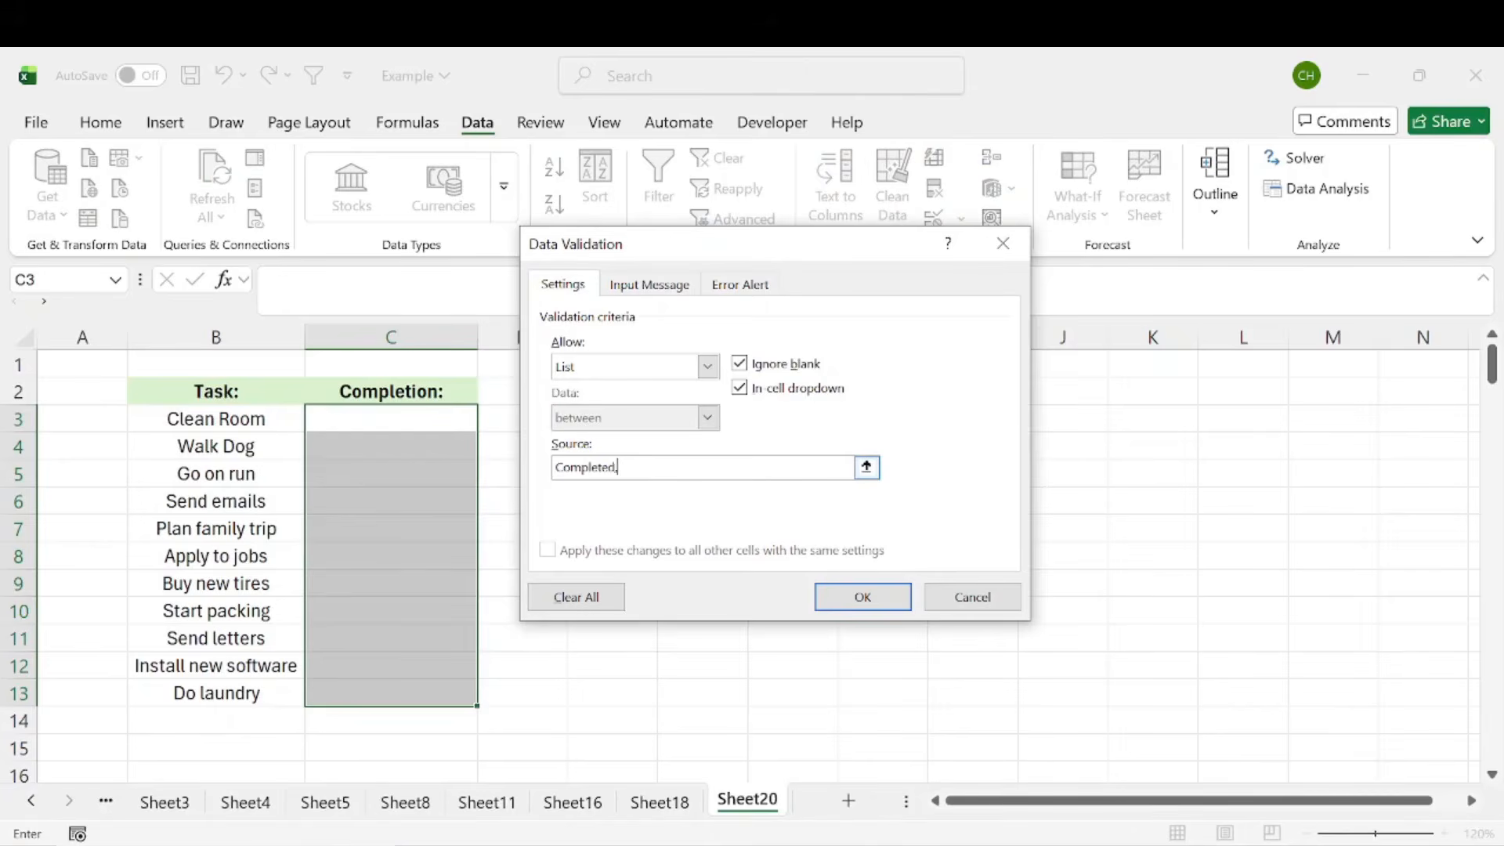
{"action": "type", "text": "Completed,Not Completed"}
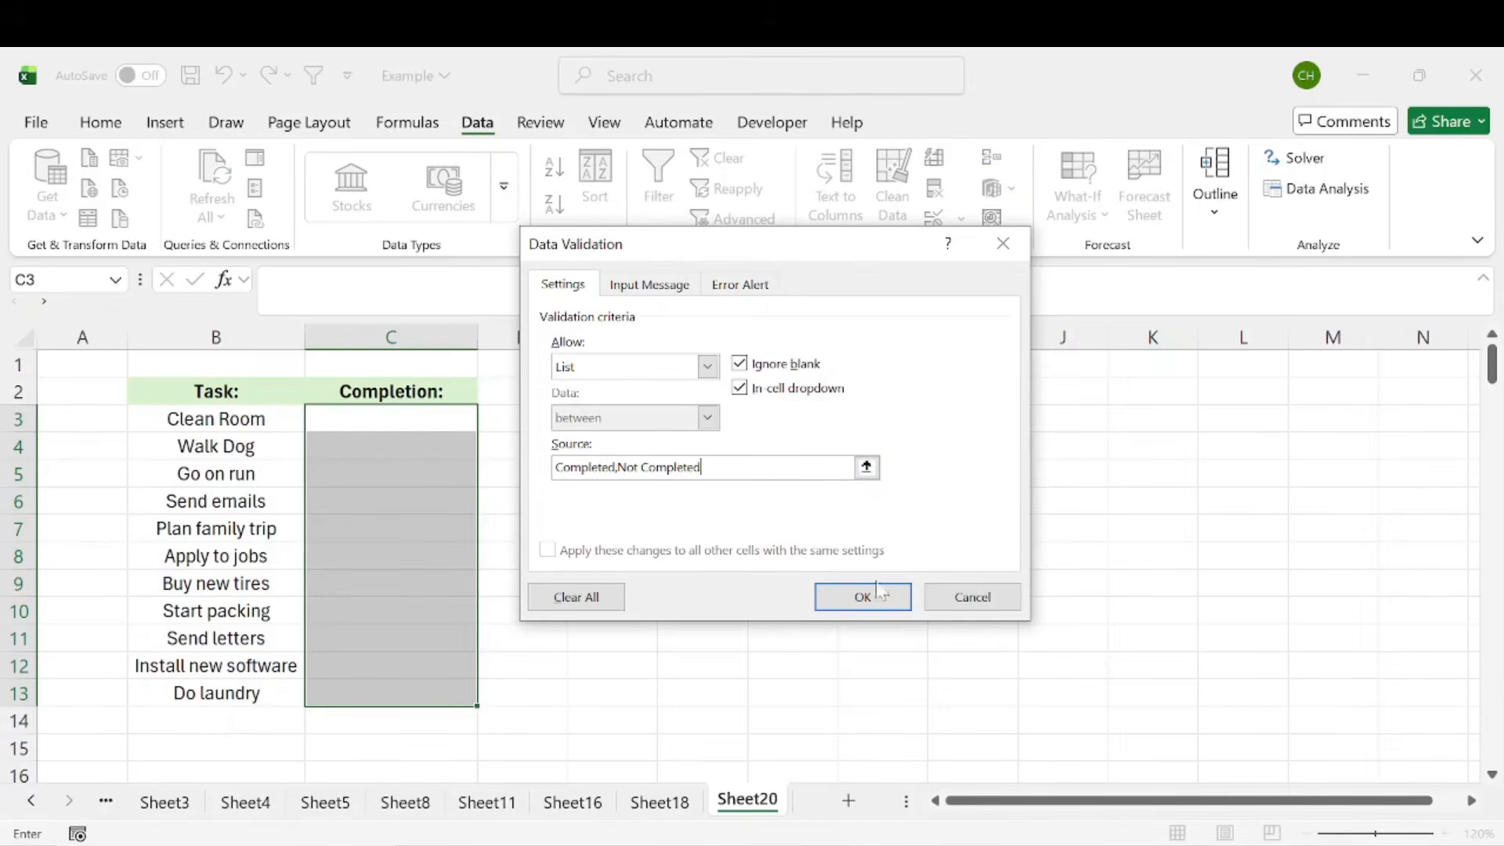
{"action": "left_click", "coordinate": [862, 596]}
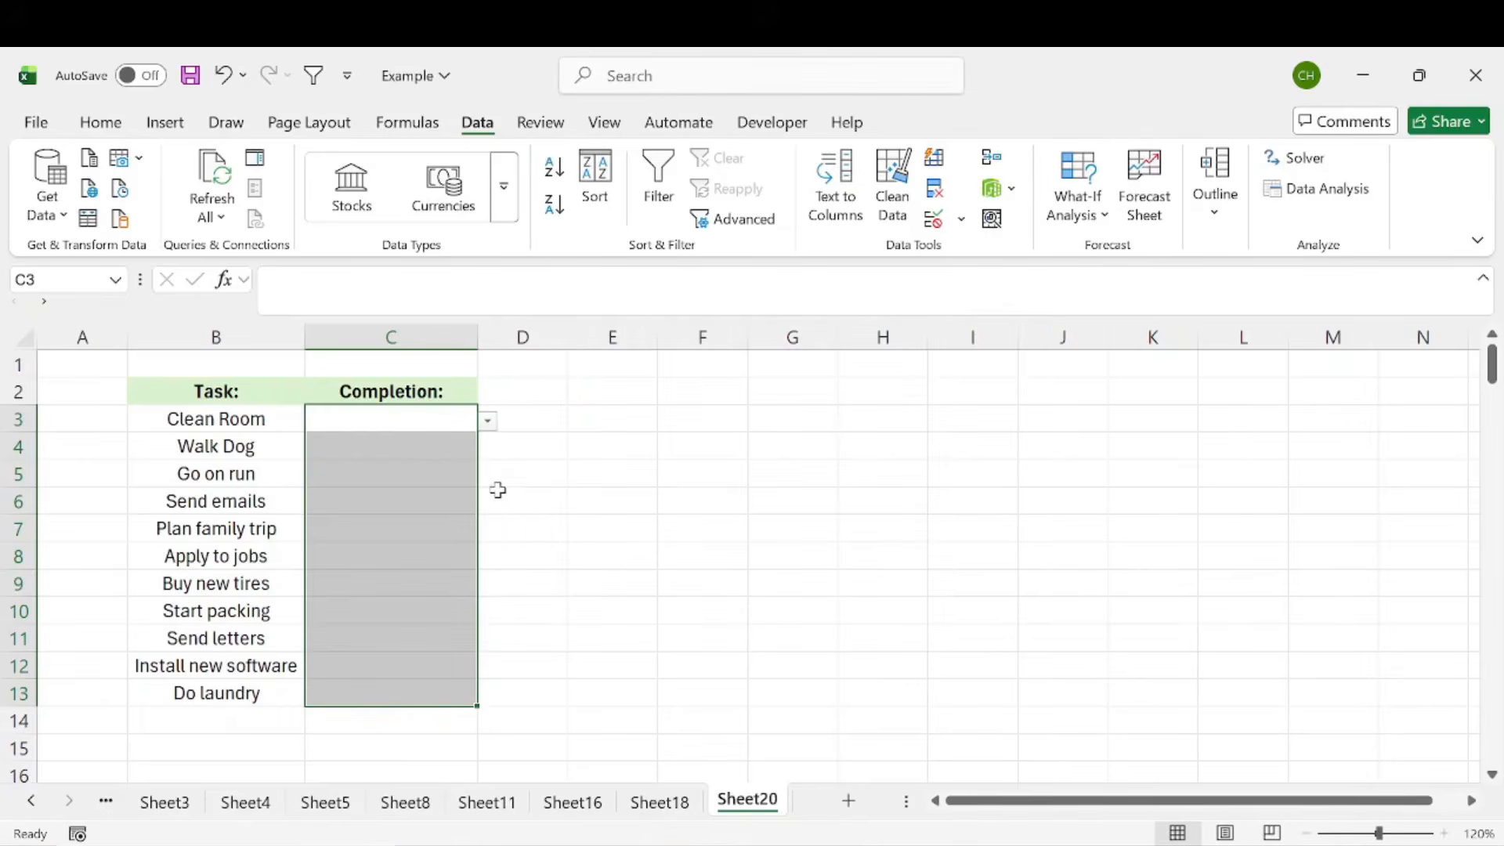
Use the in-cell dropdowns to mark Clean Room as Completed and Go on run as Not Completed
{"action": "left_click", "coordinate": [405, 502]}
{"action": "left_click", "coordinate": [426, 640]}
{"action": "left_click", "coordinate": [413, 415]}
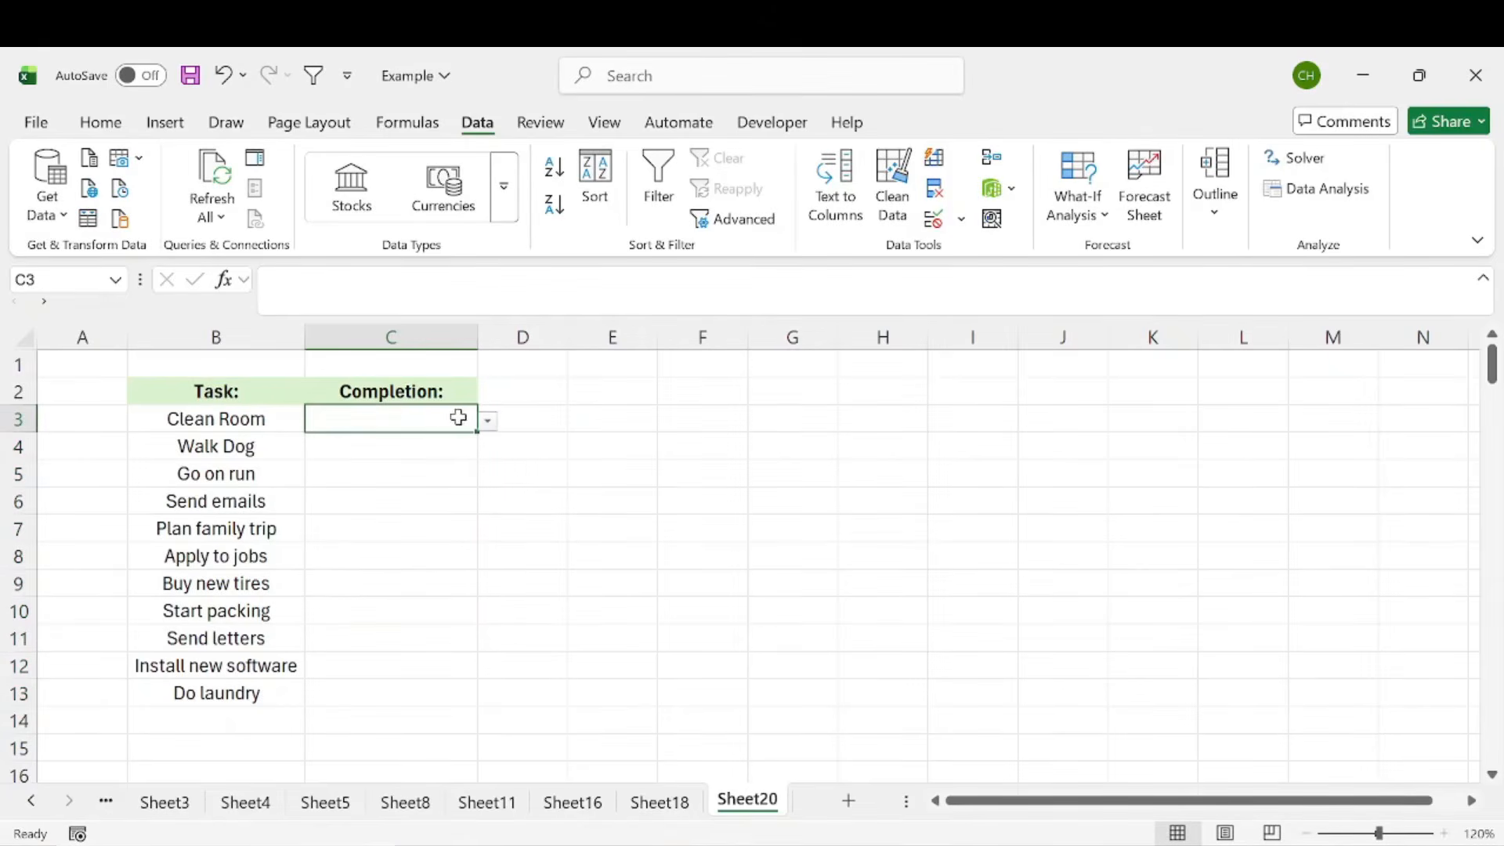
{"action": "left_click", "coordinate": [487, 421]}
{"action": "left_click", "coordinate": [404, 445]}
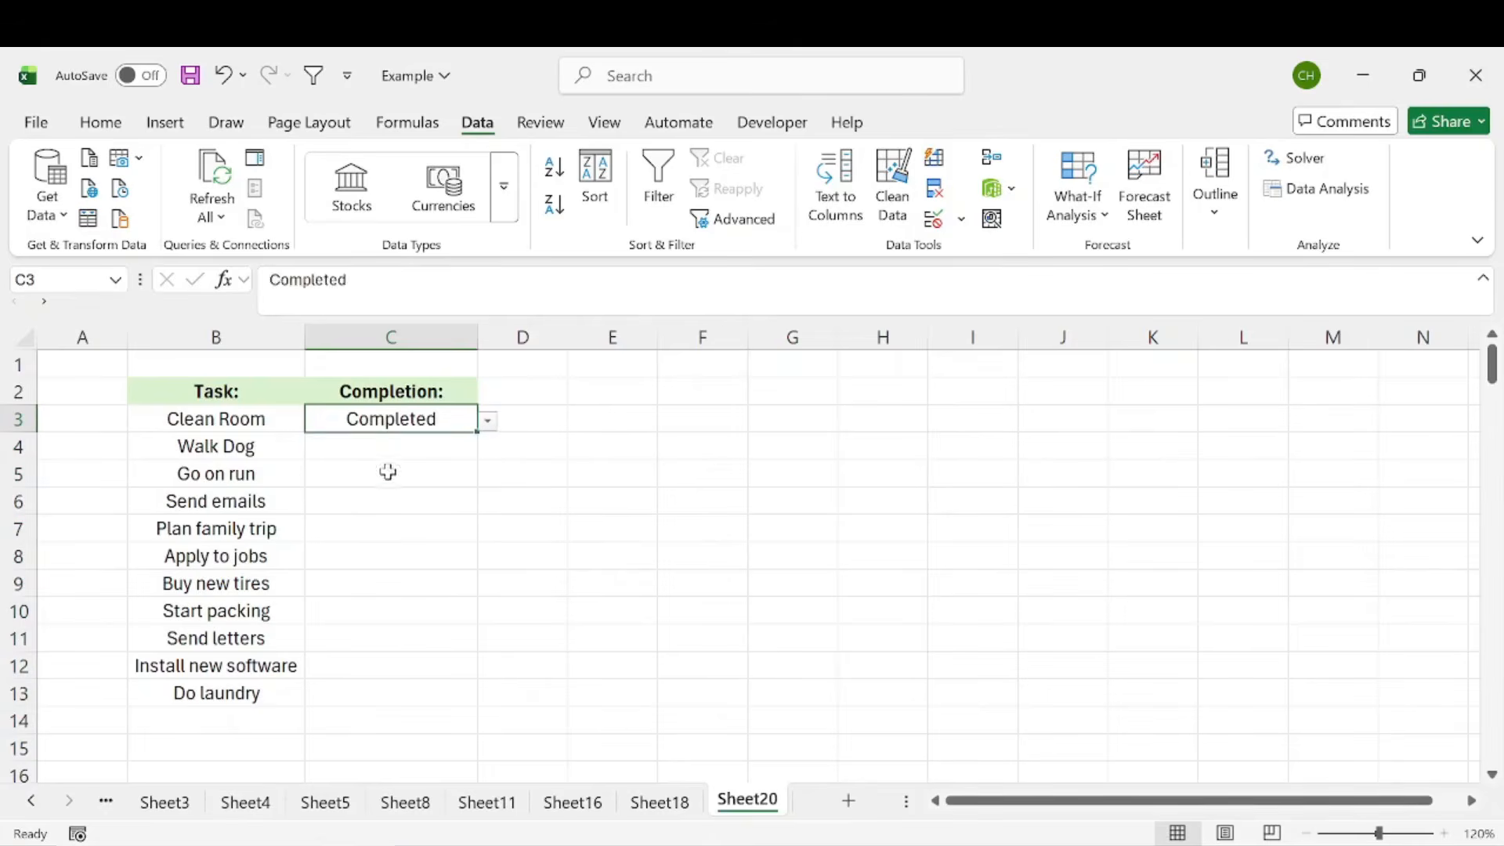
{"action": "left_click", "coordinate": [388, 472]}
{"action": "left_click", "coordinate": [488, 475]}
{"action": "left_click", "coordinate": [396, 518]}
Try to enter Yes as the completion value for Plan family trip
{"action": "left_click", "coordinate": [393, 533]}
{"action": "left_click", "coordinate": [423, 551]}
{"action": "left_click", "coordinate": [401, 522]}
{"action": "type", "text": "Yes"}
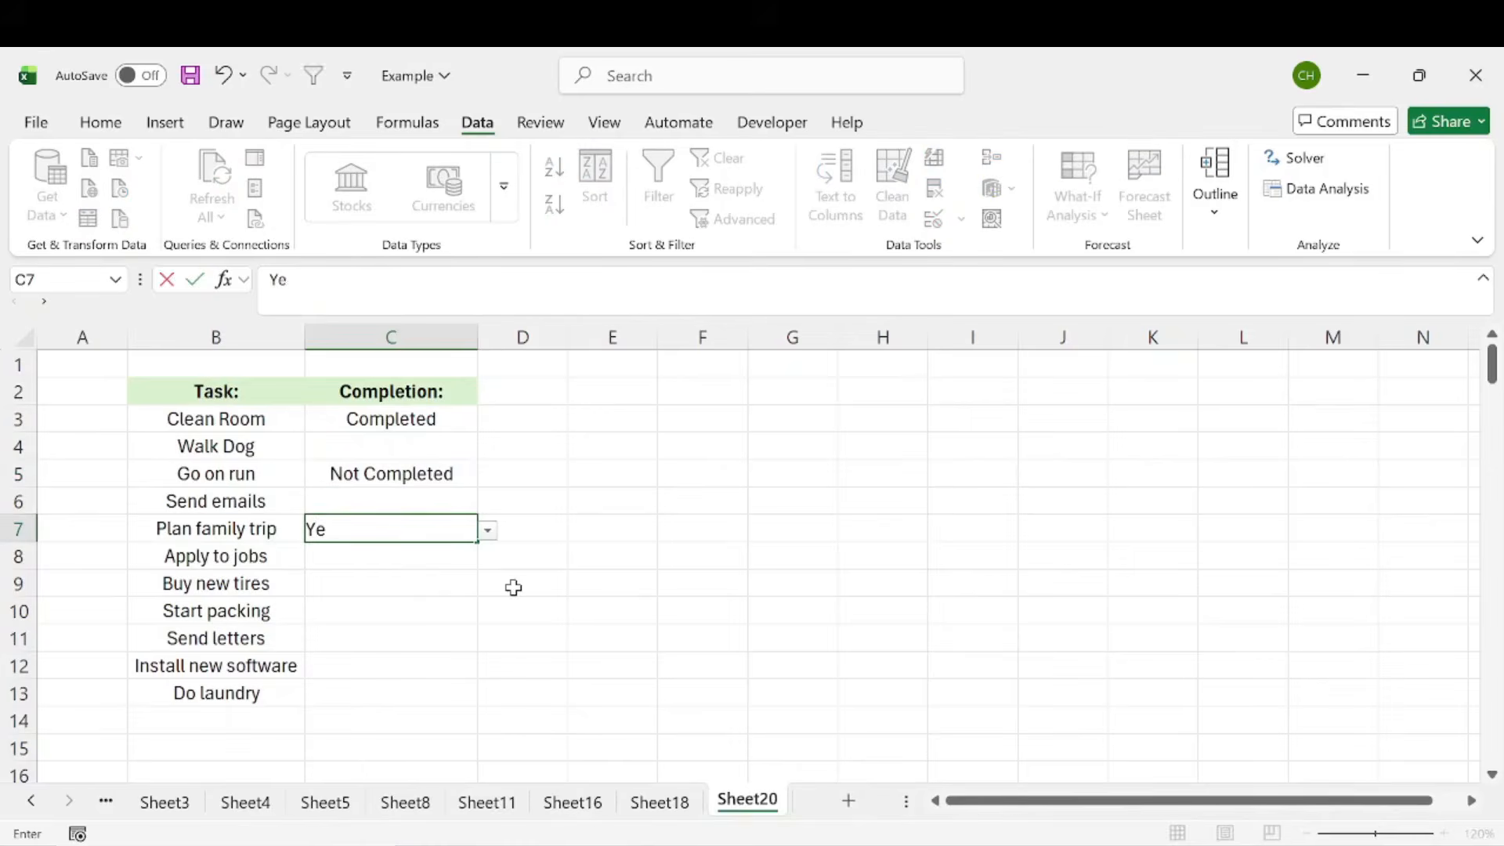
{"action": "key", "text": "Return"}
{"action": "left_click", "coordinate": [754, 525]}
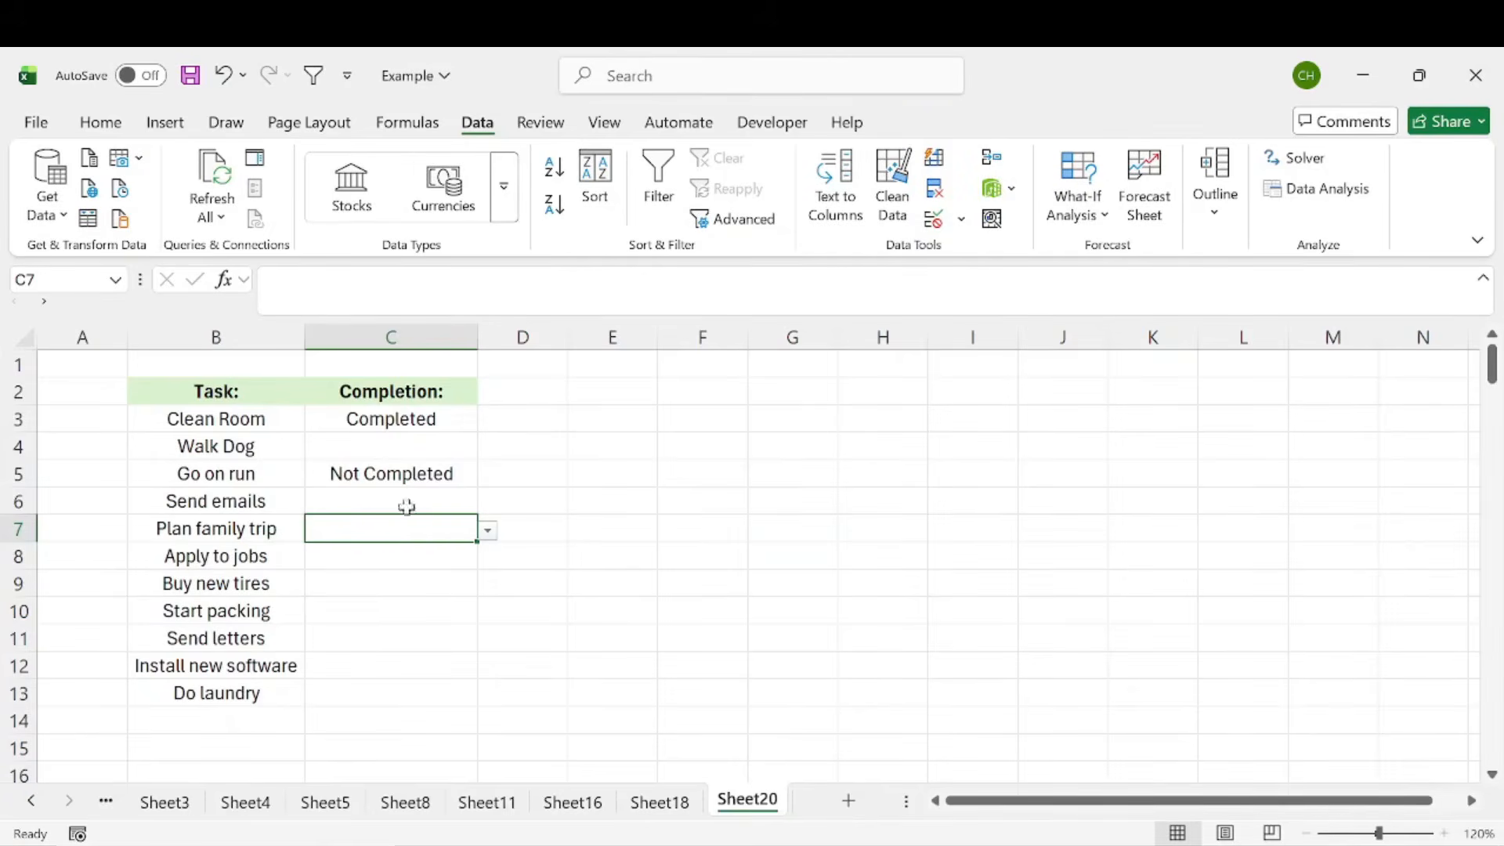
{"action": "left_click_drag", "start_coordinate": [407, 508], "coordinate": [400, 691]}
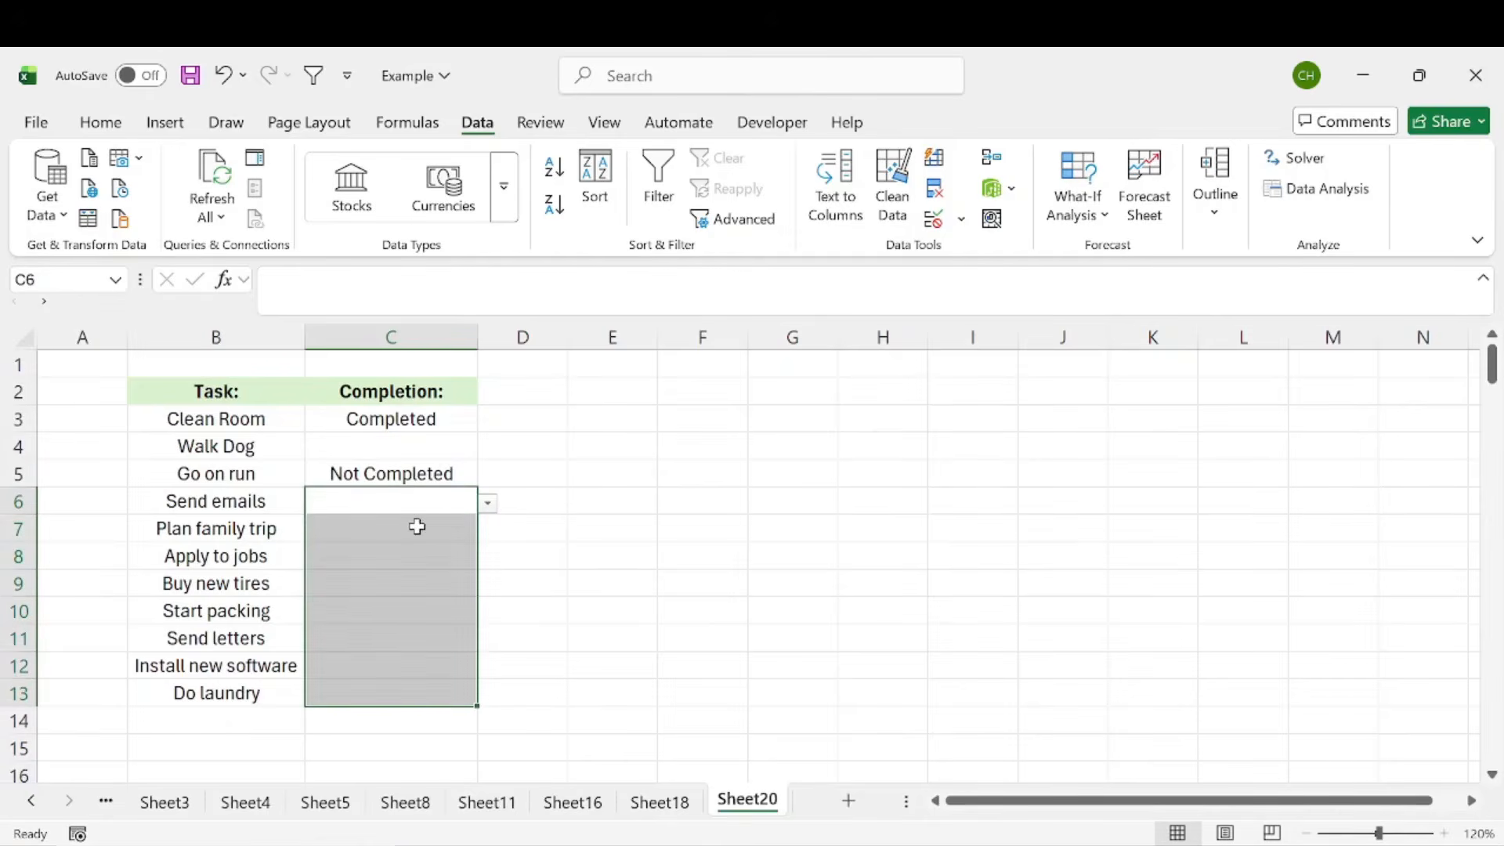
{"action": "left_click", "coordinate": [443, 454]}
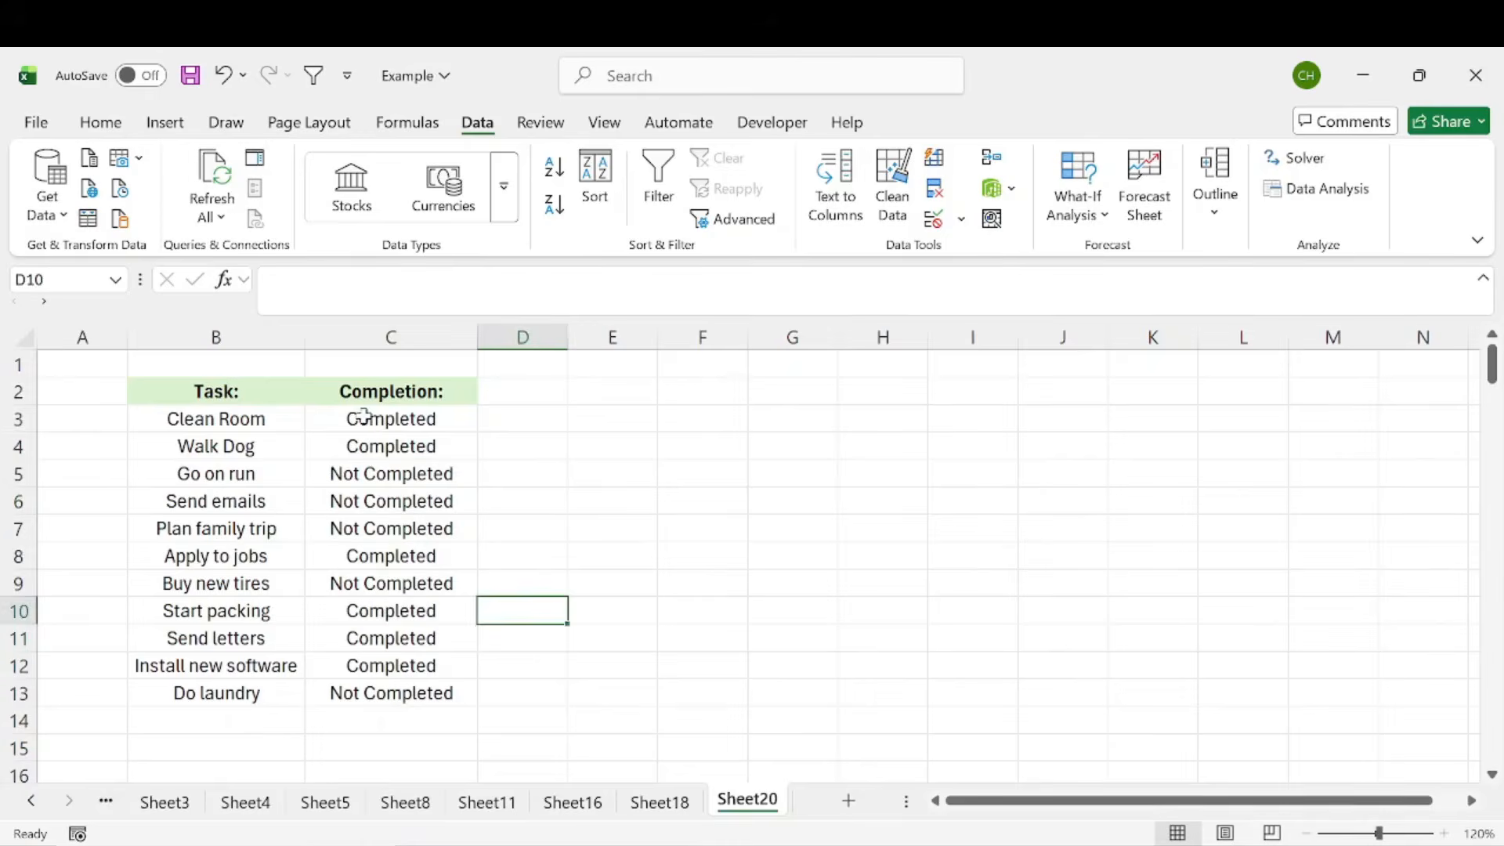
{"action": "left_click_drag", "start_coordinate": [364, 415], "coordinate": [389, 688]}
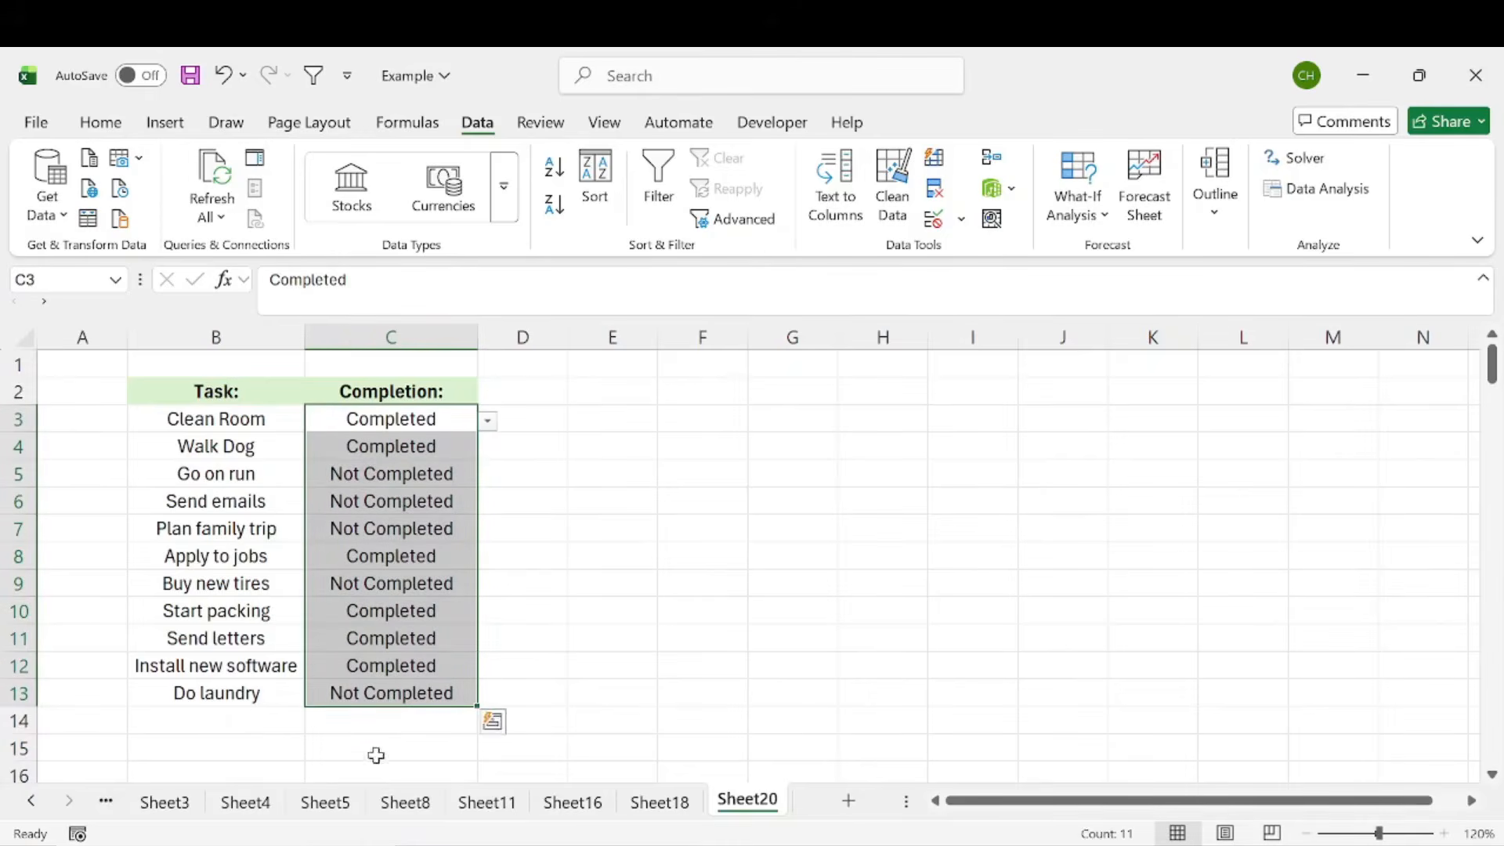
{"action": "left_click", "coordinate": [403, 333]}
Define a new conditional formatting rule for C3:C13 that formats only cells whose value is equal to Completed
{"action": "left_click_drag", "start_coordinate": [409, 418], "coordinate": [413, 695]}
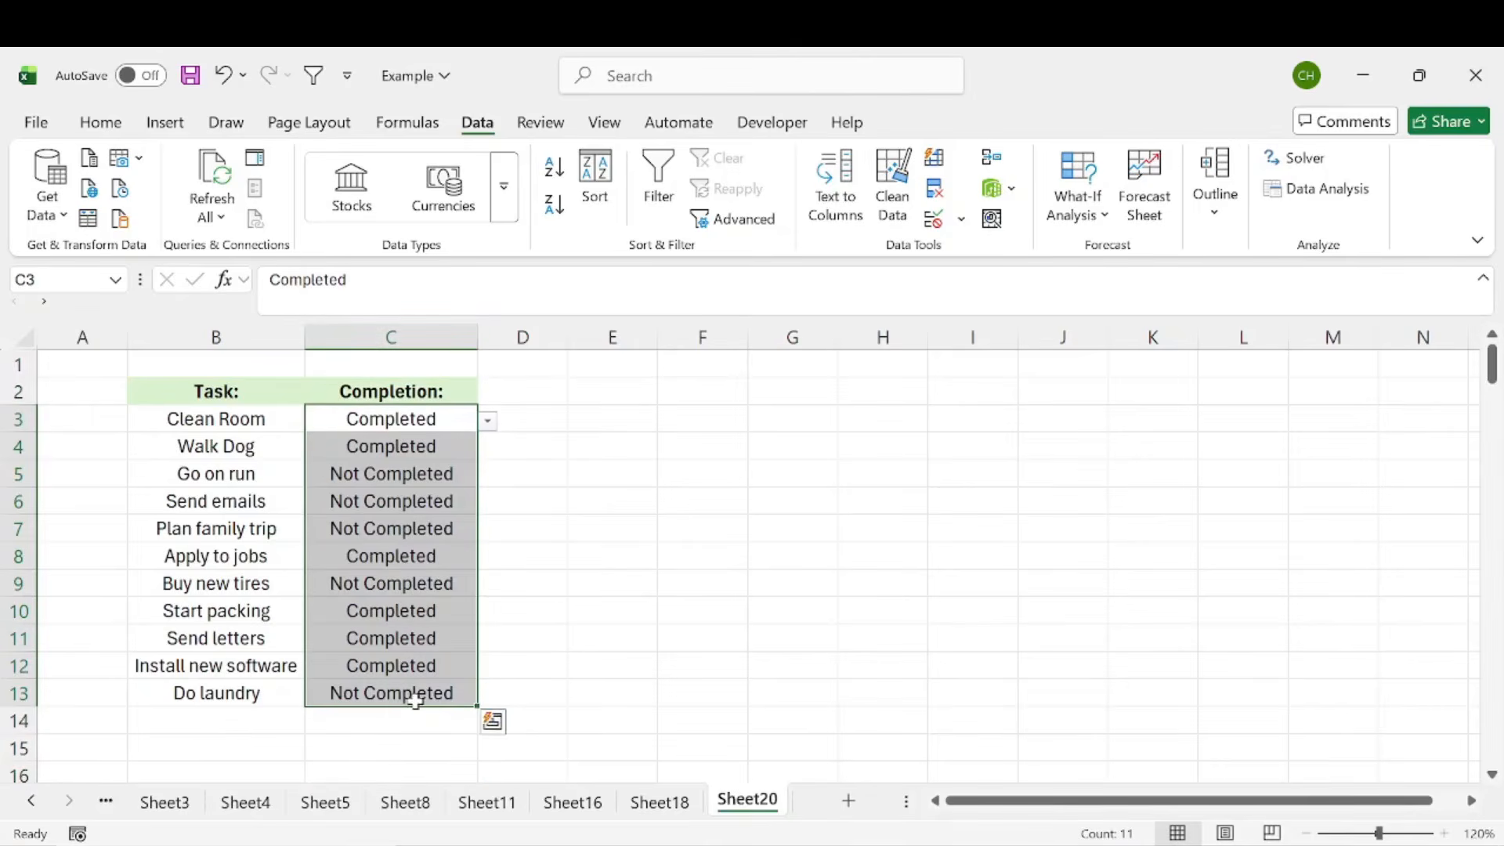
{"action": "left_click", "coordinate": [97, 122]}
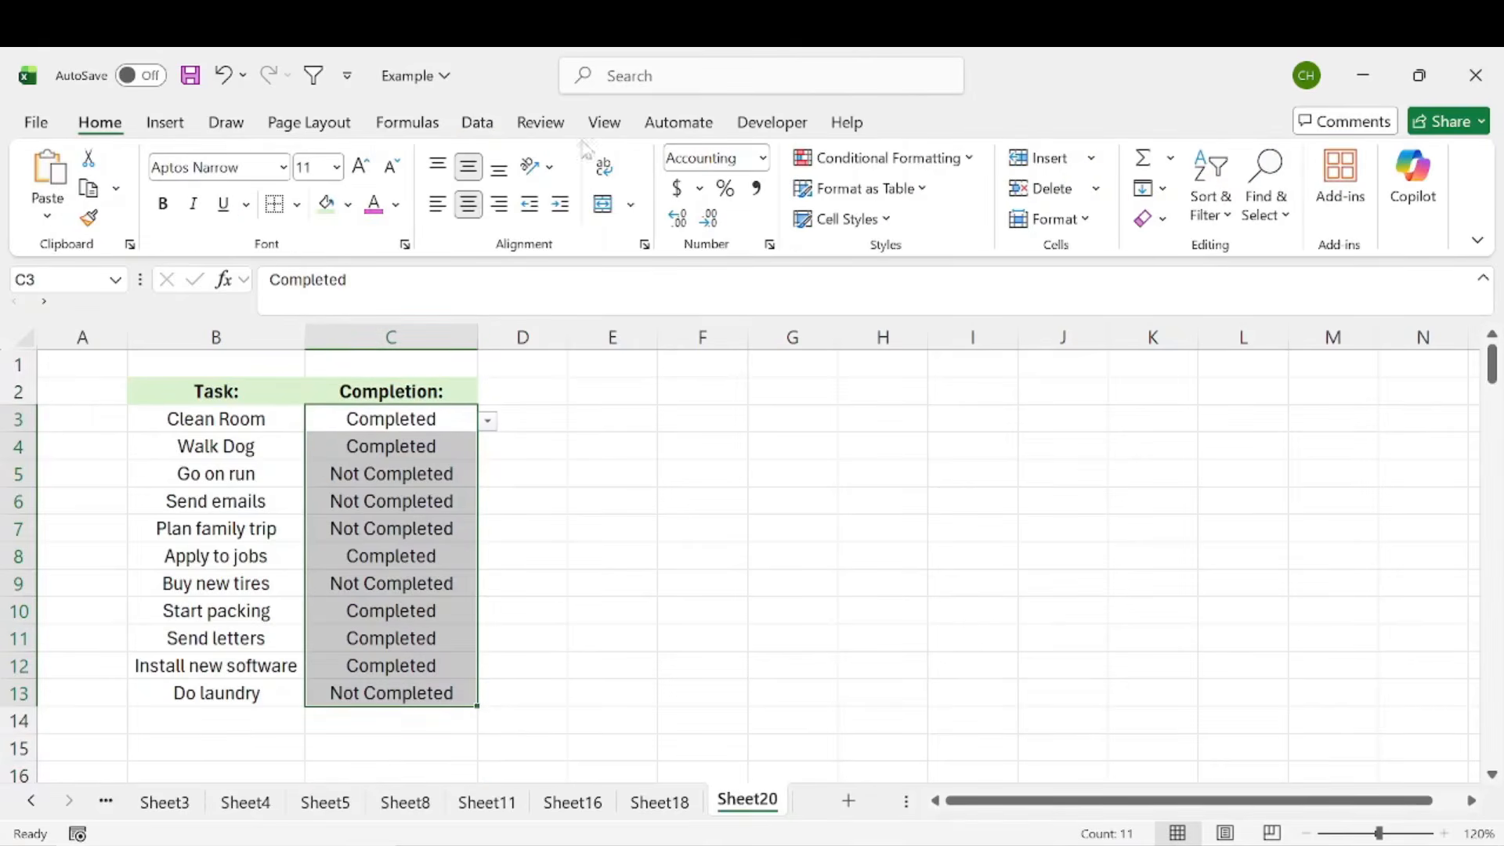
{"action": "left_click", "coordinate": [878, 161]}
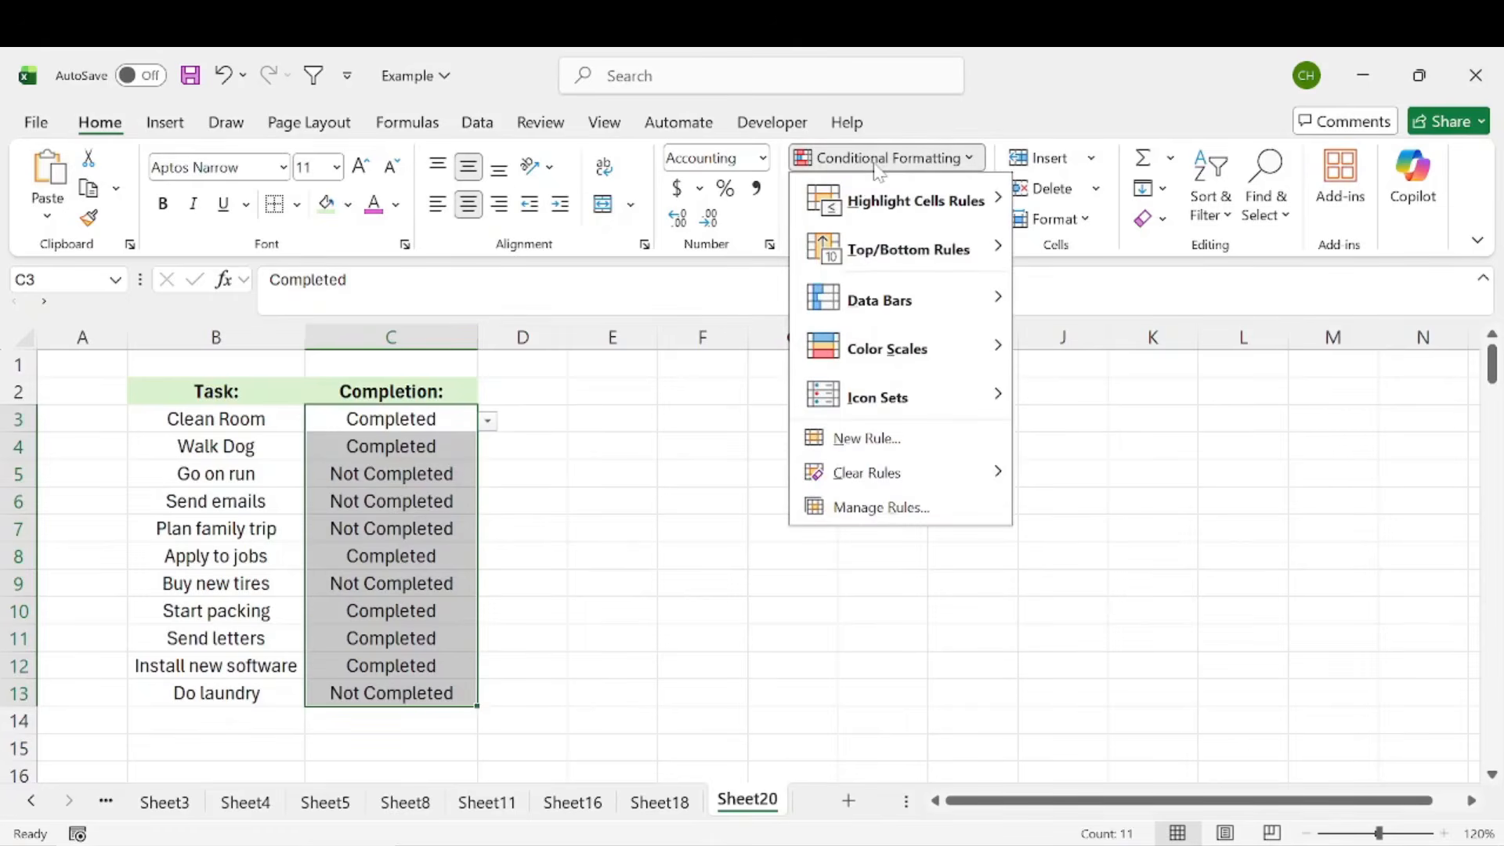
{"action": "left_click", "coordinate": [878, 439]}
{"action": "left_click_drag", "start_coordinate": [524, 227], "coordinate": [647, 165]}
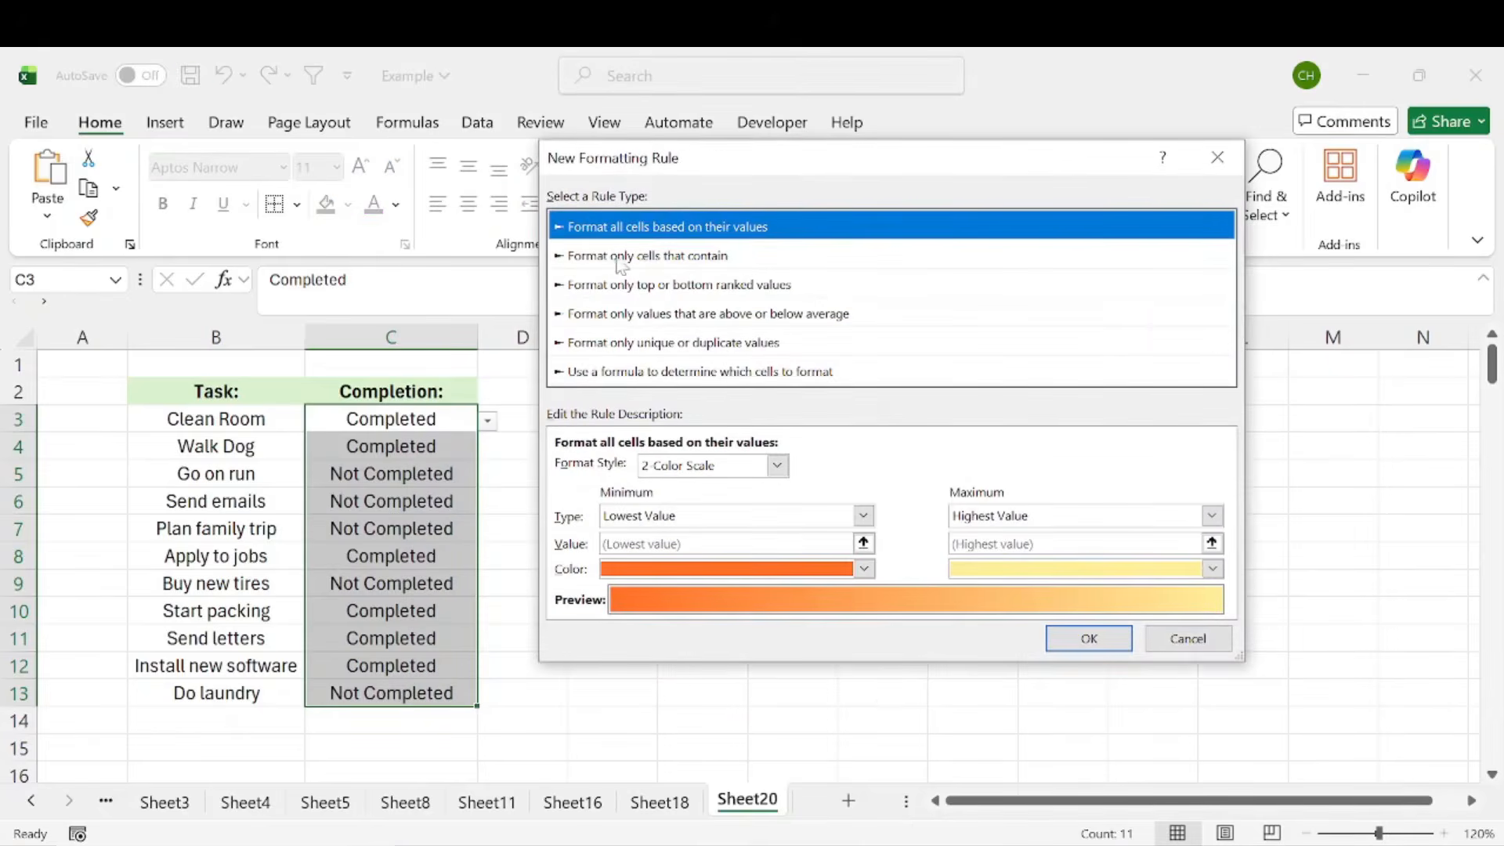
{"action": "left_click", "coordinate": [678, 261]}
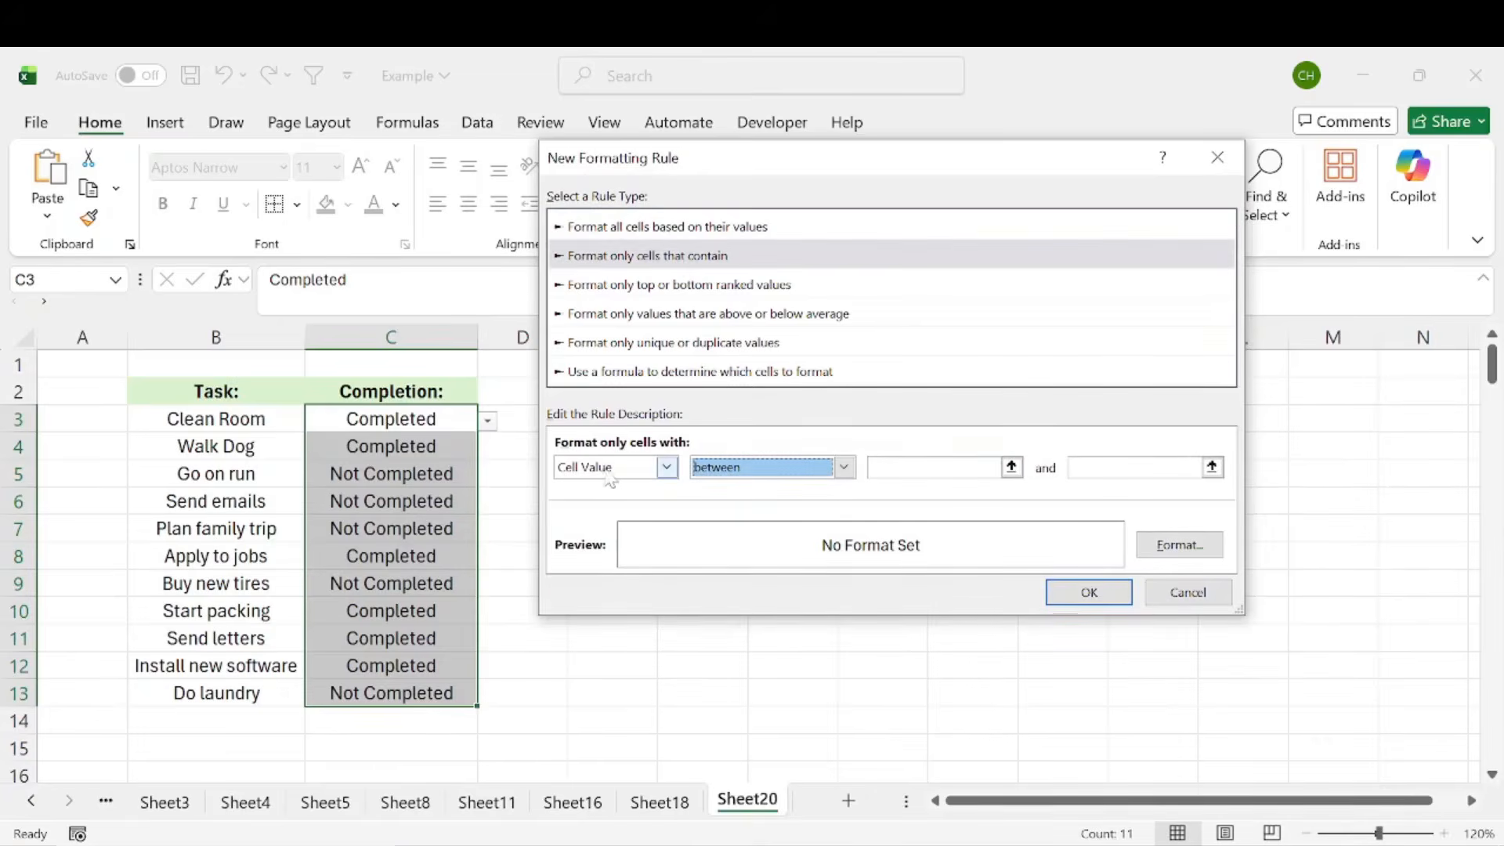
{"action": "left_click", "coordinate": [610, 478]}
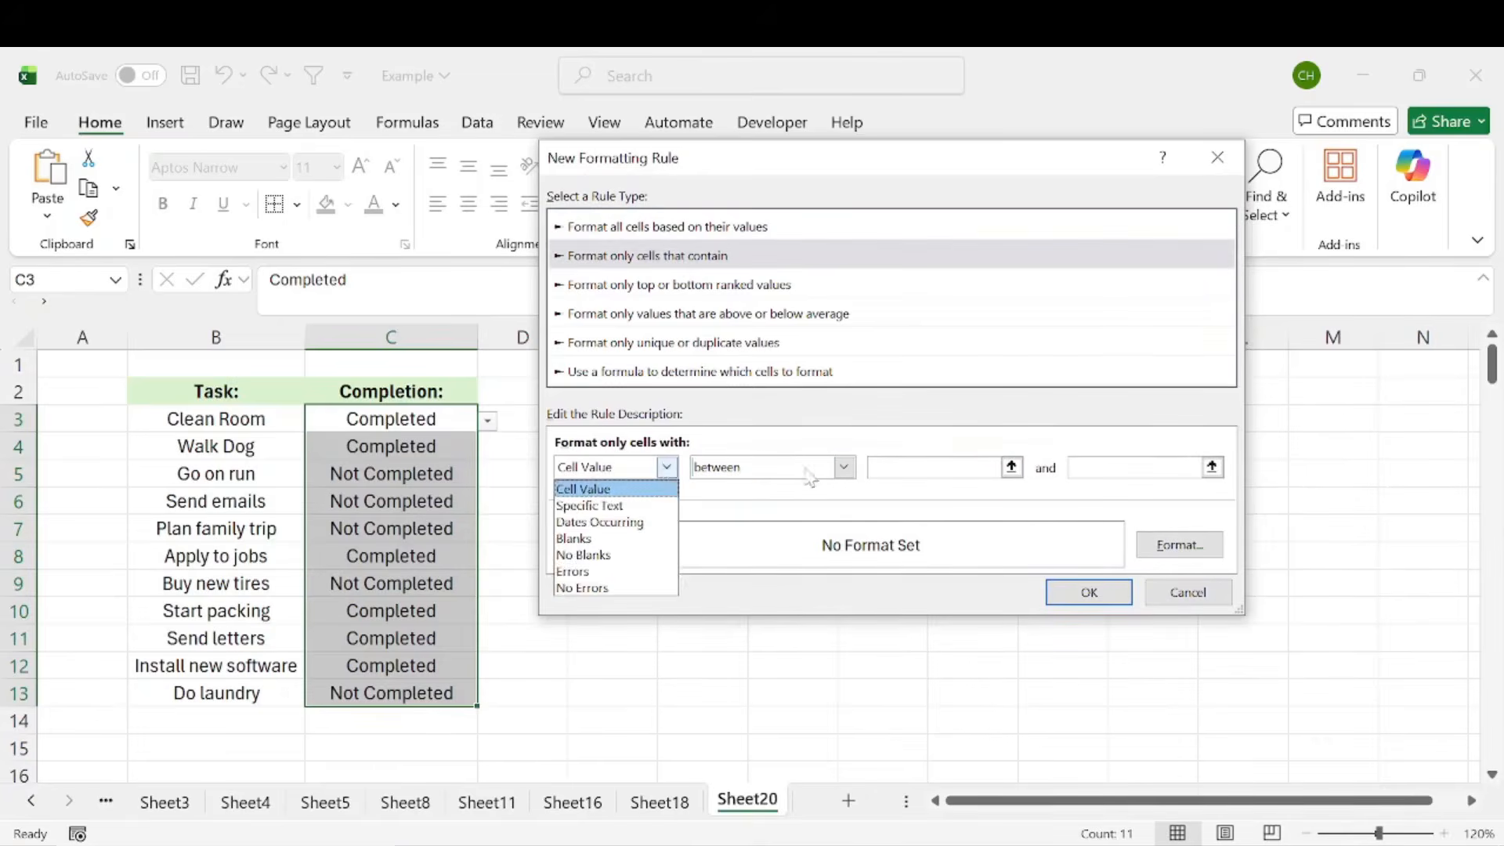
{"action": "left_click", "coordinate": [856, 472]}
{"action": "left_click", "coordinate": [845, 468]}
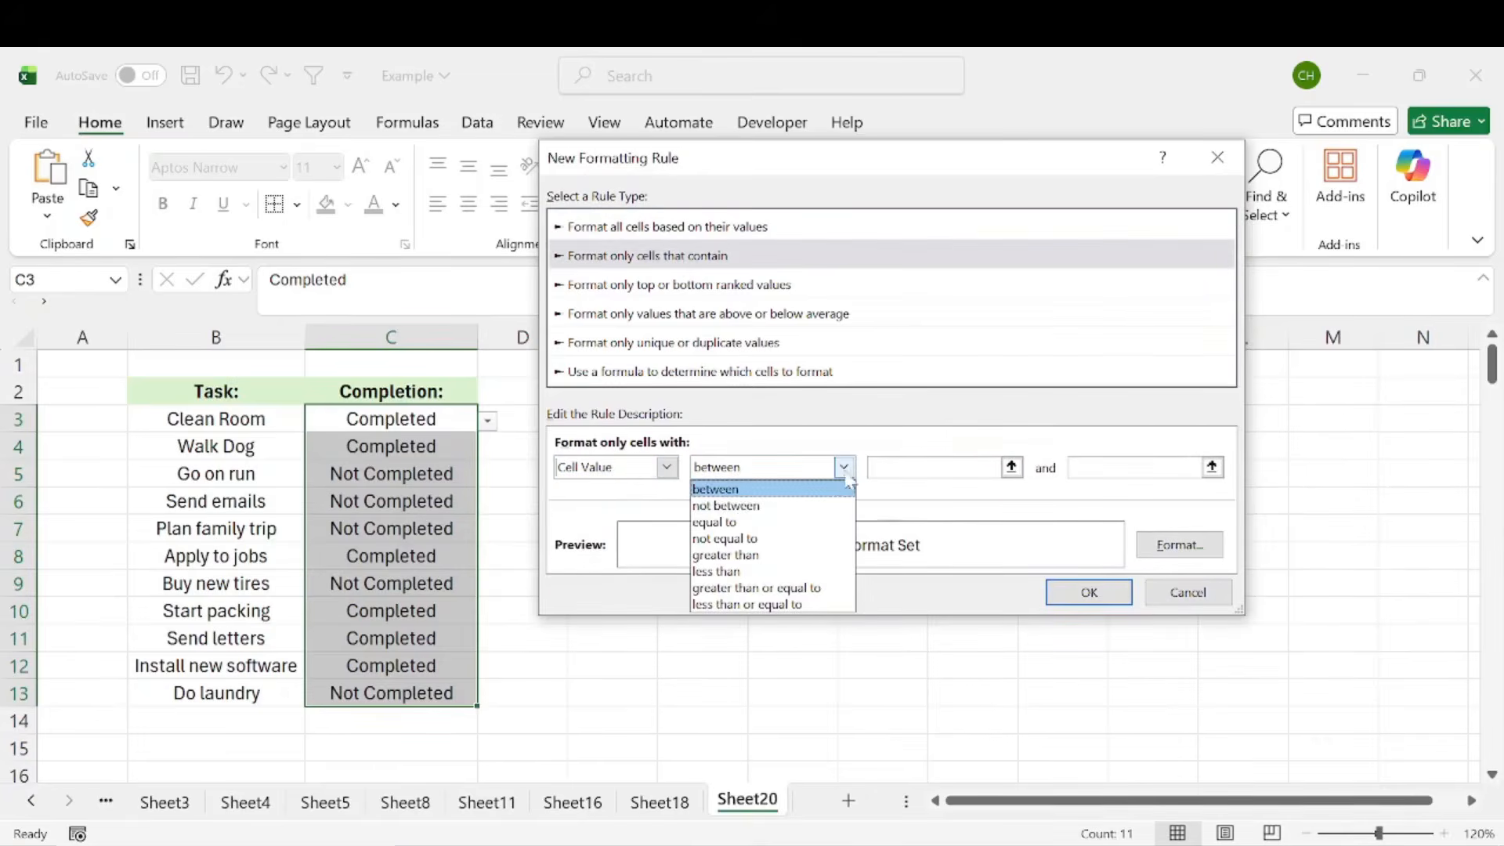
{"action": "left_click", "coordinate": [753, 522]}
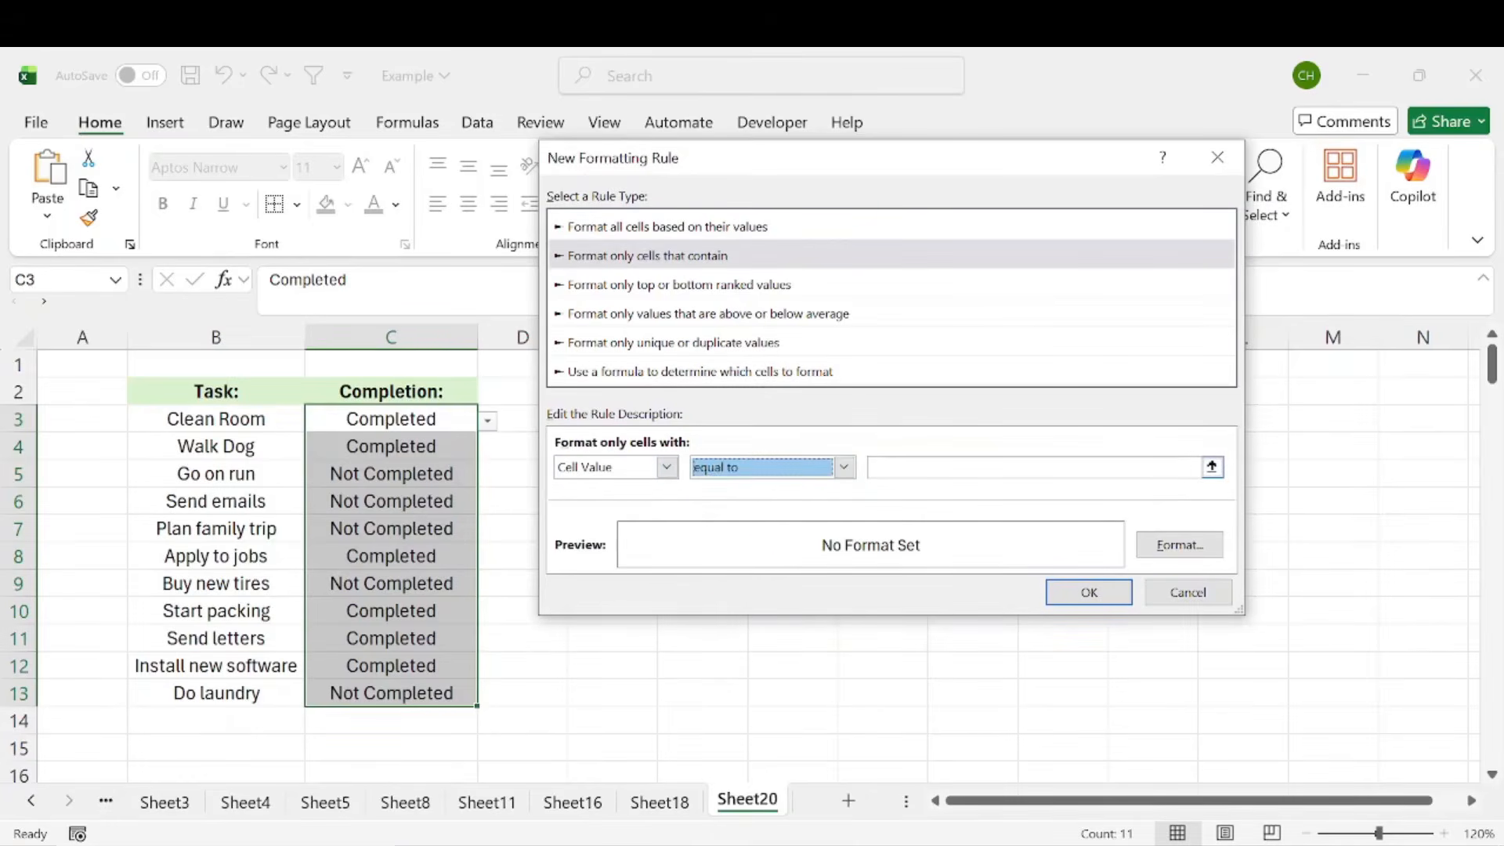
{"action": "left_click", "coordinate": [955, 467]}
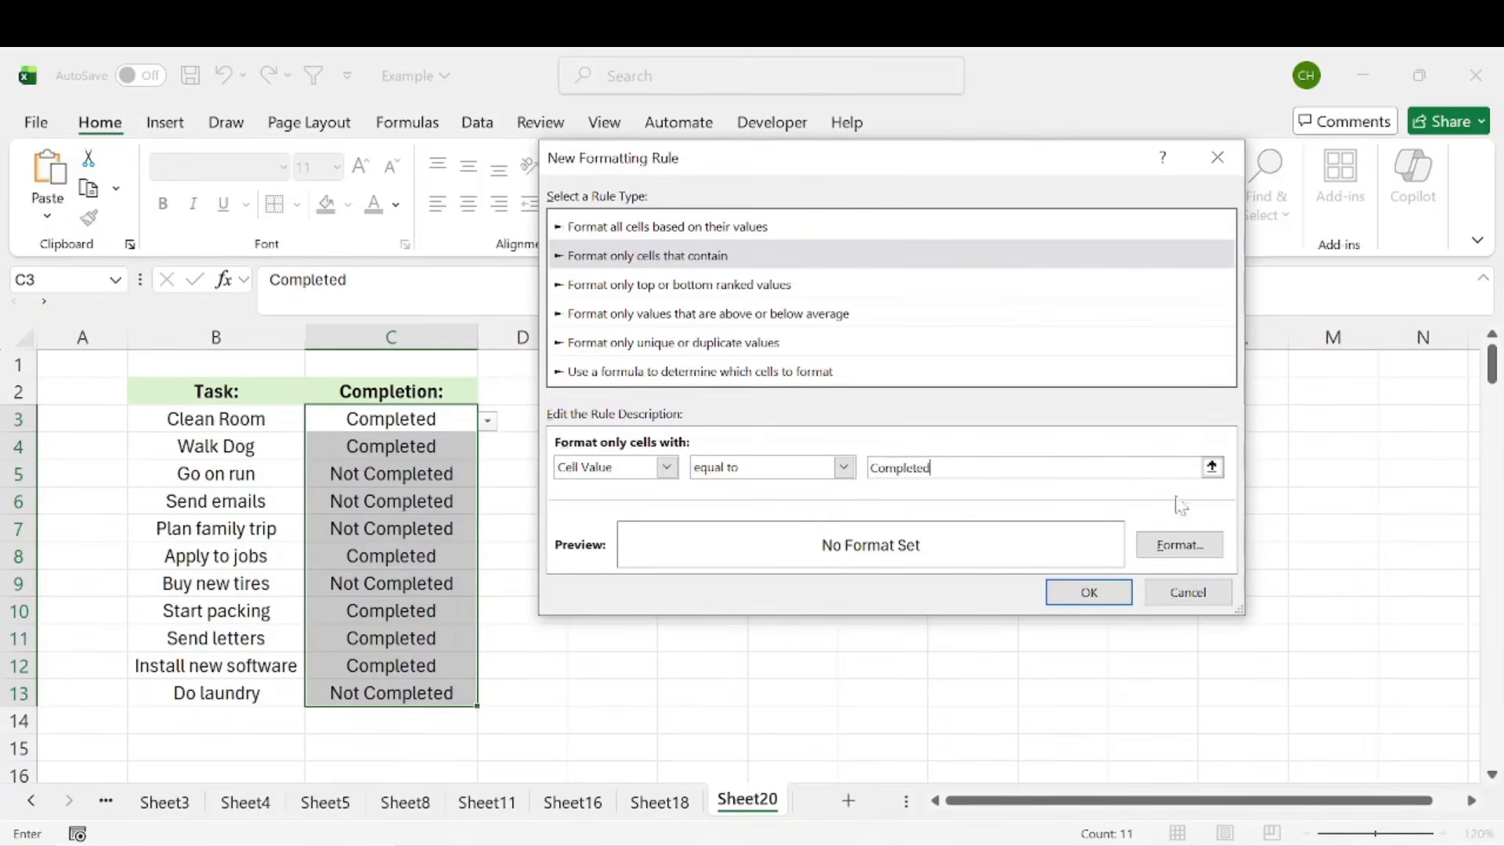
Give the rule a light green background fill and apply it to the completion cells
{"action": "left_click", "coordinate": [1175, 546]}
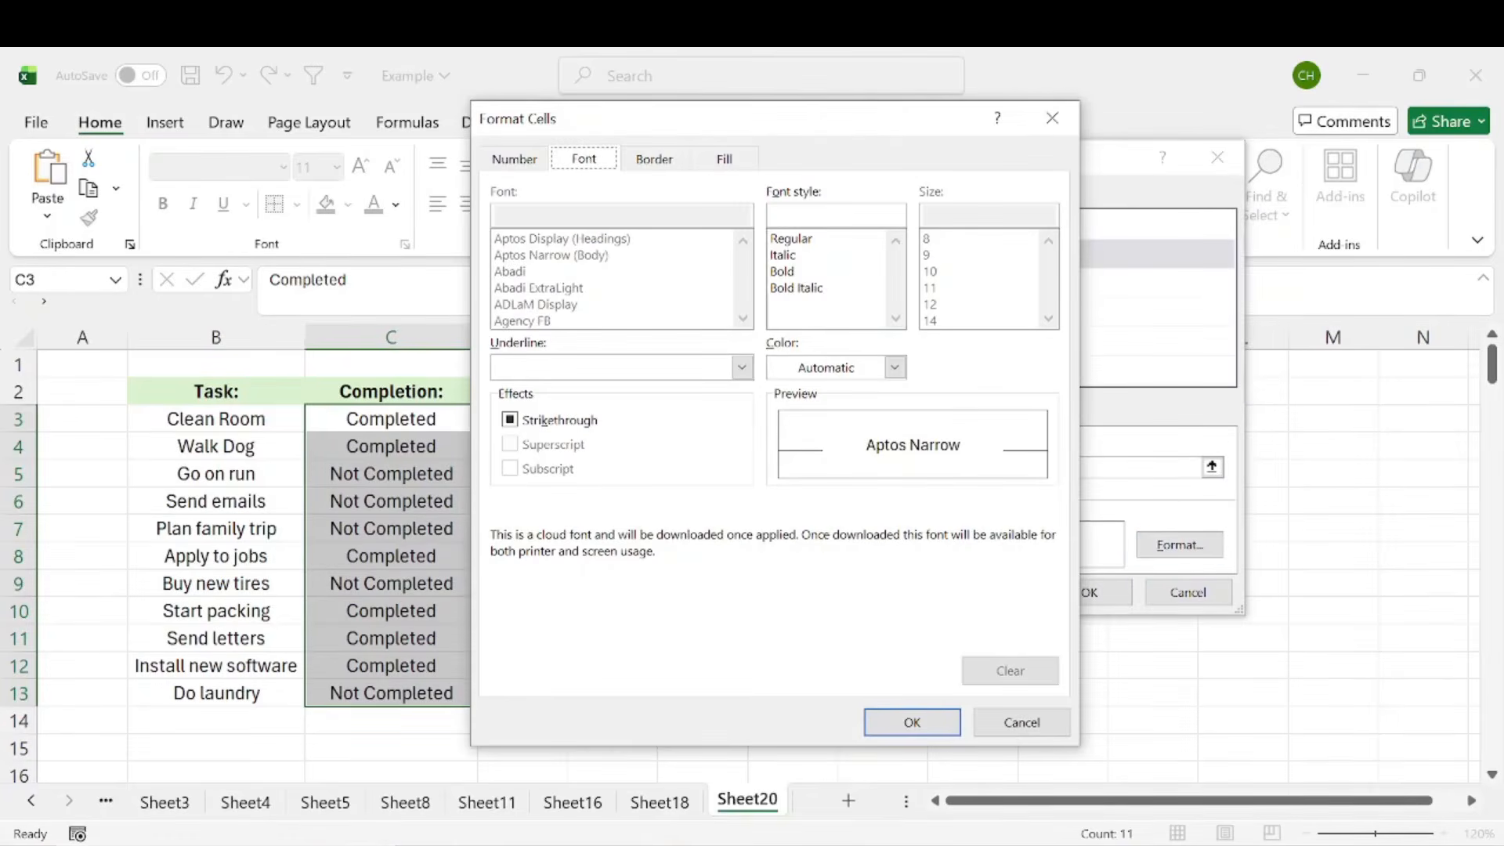
{"action": "left_click", "coordinate": [516, 168]}
{"action": "left_click", "coordinate": [578, 168]}
{"action": "left_click", "coordinate": [654, 161]}
{"action": "left_click", "coordinate": [724, 161]}
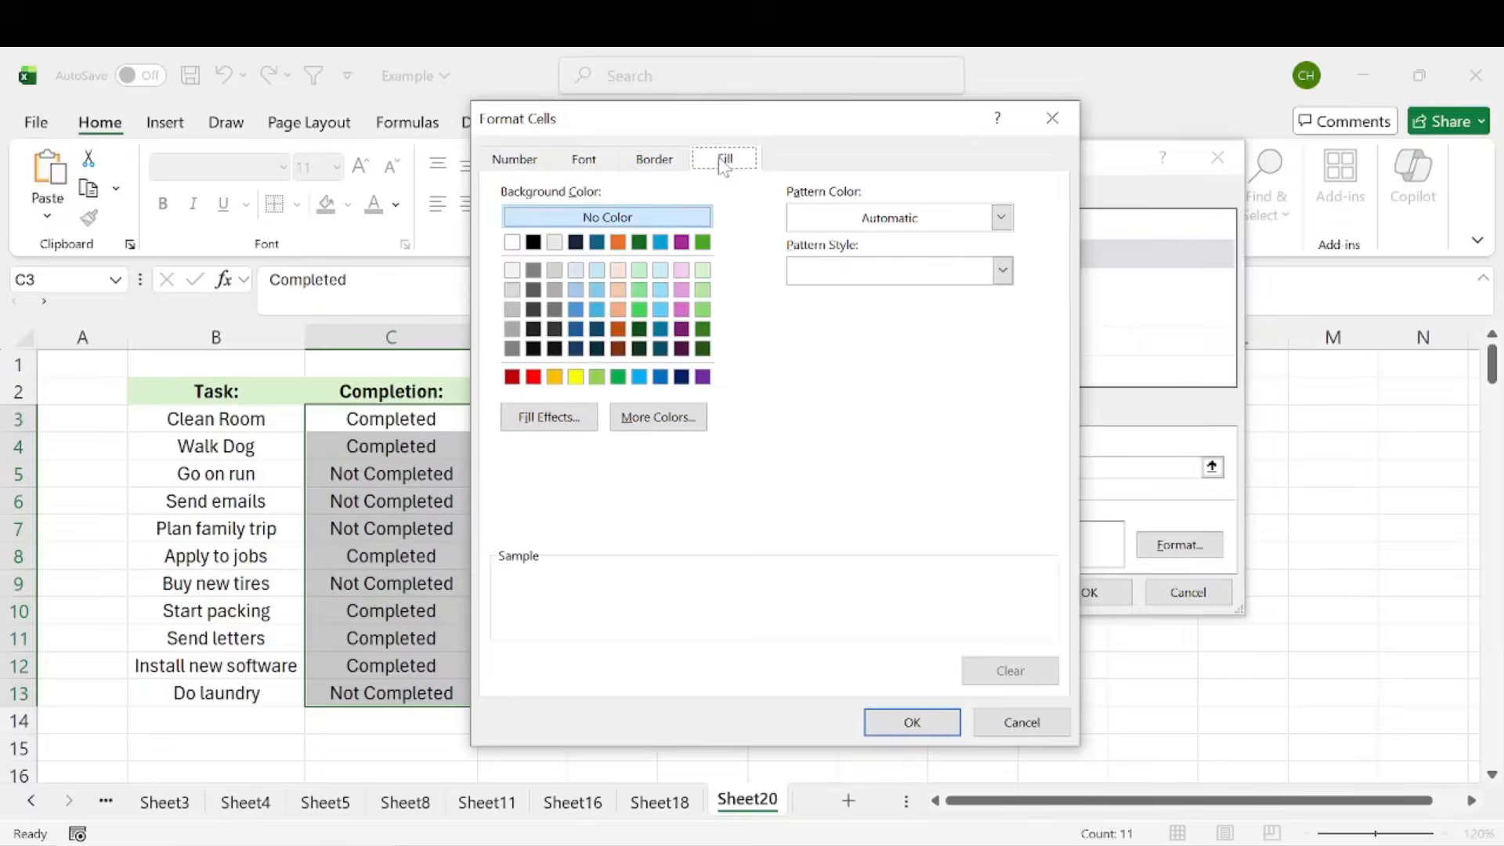
{"action": "left_click", "coordinate": [703, 270]}
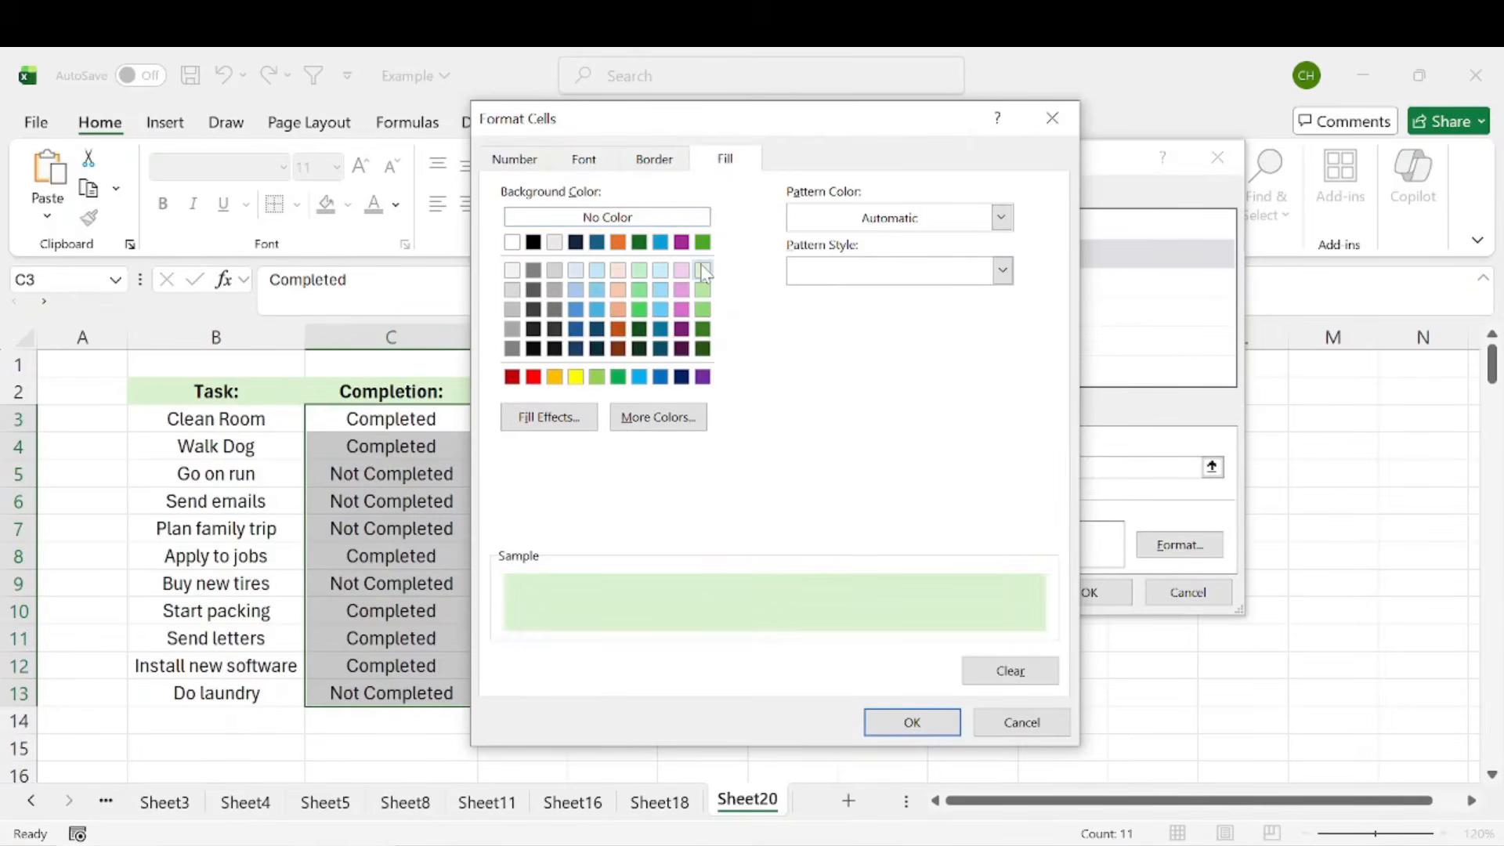
{"action": "left_click", "coordinate": [927, 725]}
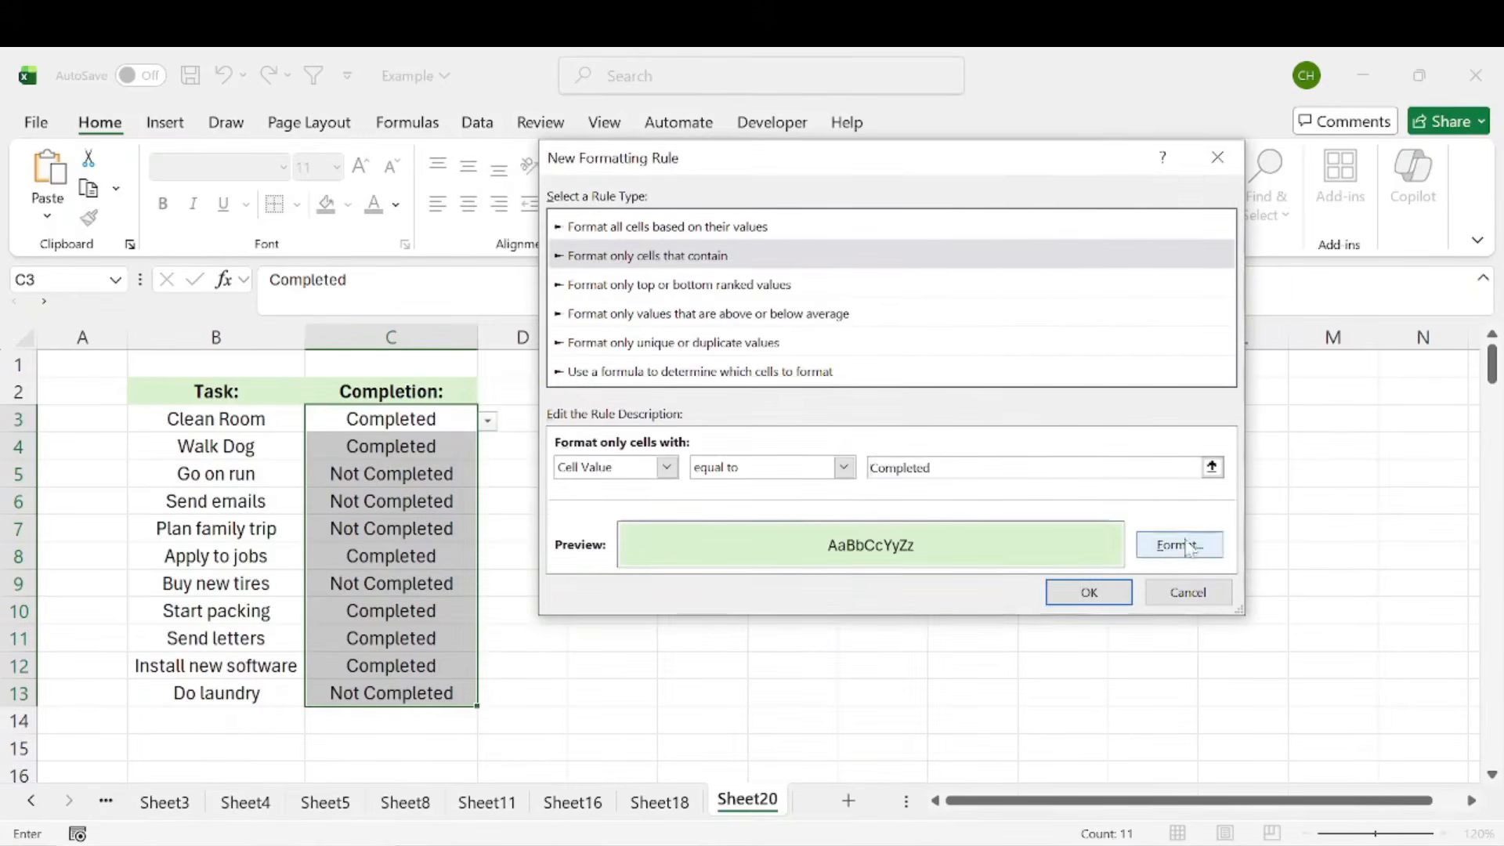
{"action": "left_click", "coordinate": [1090, 593]}
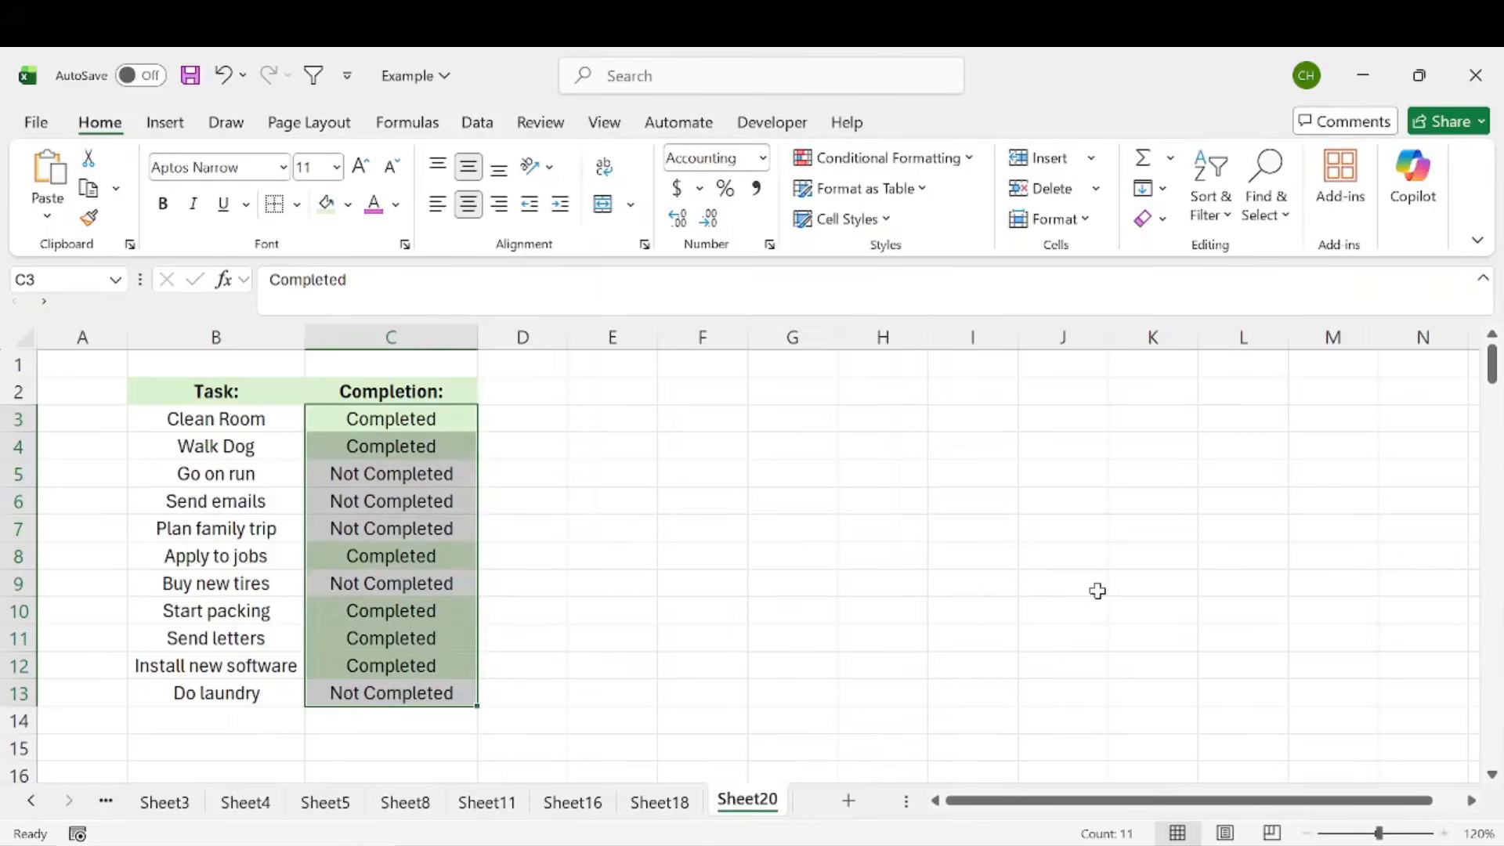
{"action": "left_click", "coordinate": [542, 472]}
{"action": "left_click_drag", "start_coordinate": [406, 419], "coordinate": [409, 446]}
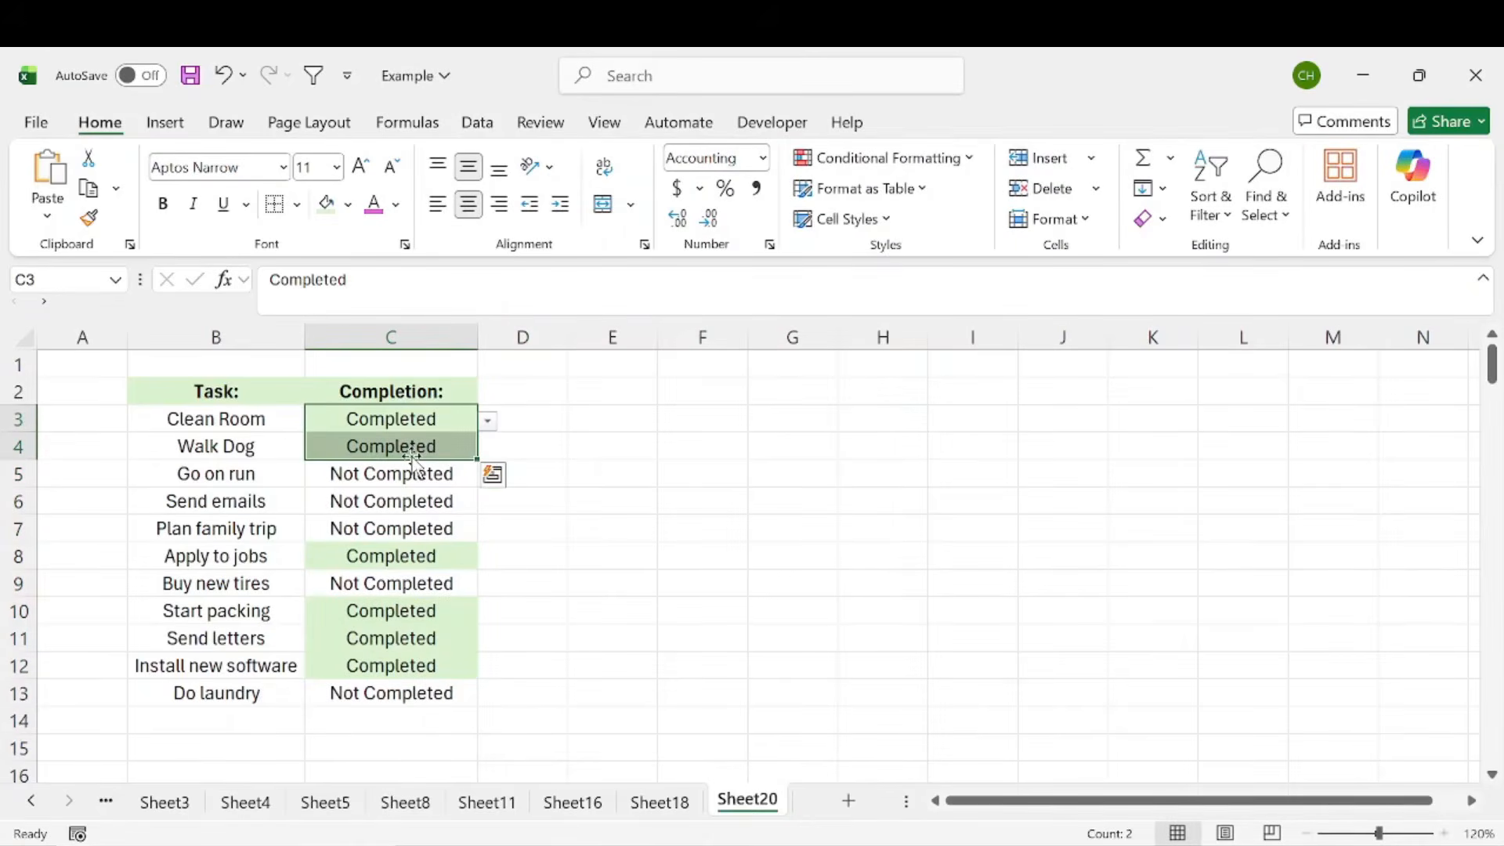
{"action": "left_click", "coordinate": [578, 468]}
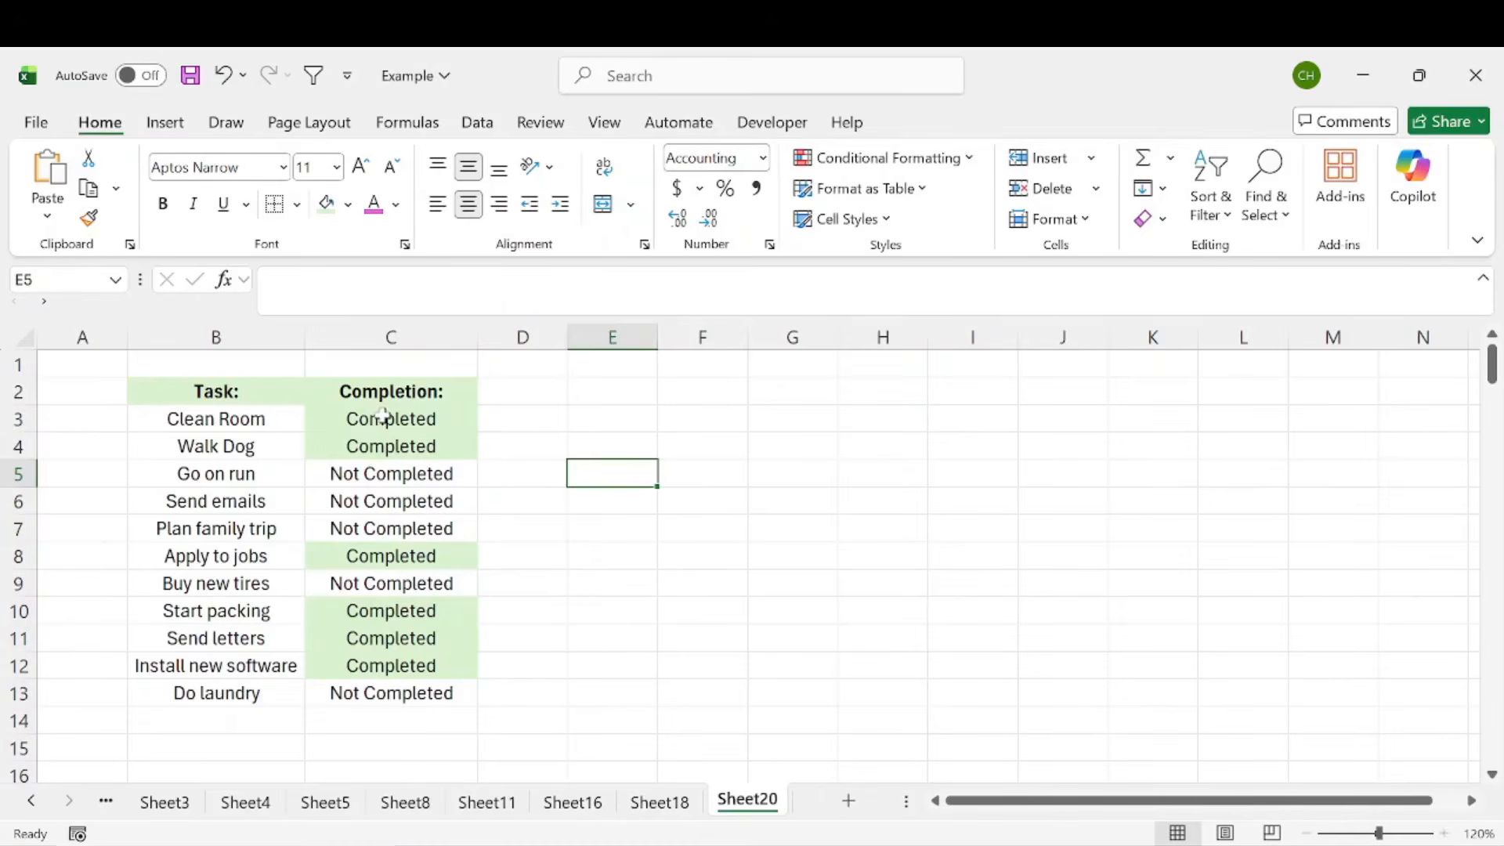
Define a second conditional formatting rule for C3:C13 that formats only cells whose value is equal to Not Completed
{"action": "left_click_drag", "start_coordinate": [382, 416], "coordinate": [387, 691]}
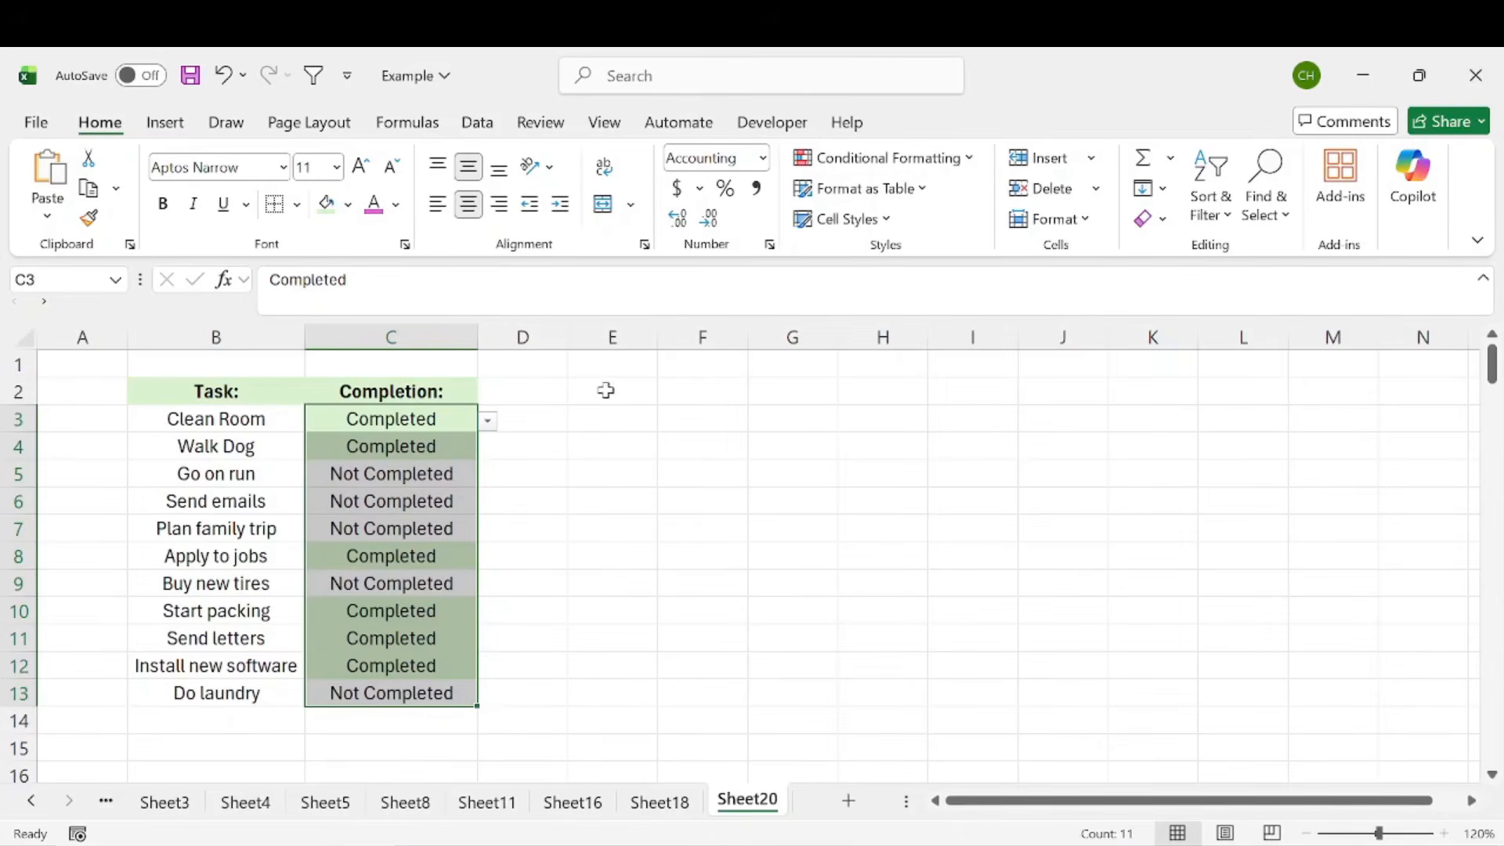
{"action": "left_click", "coordinate": [878, 166]}
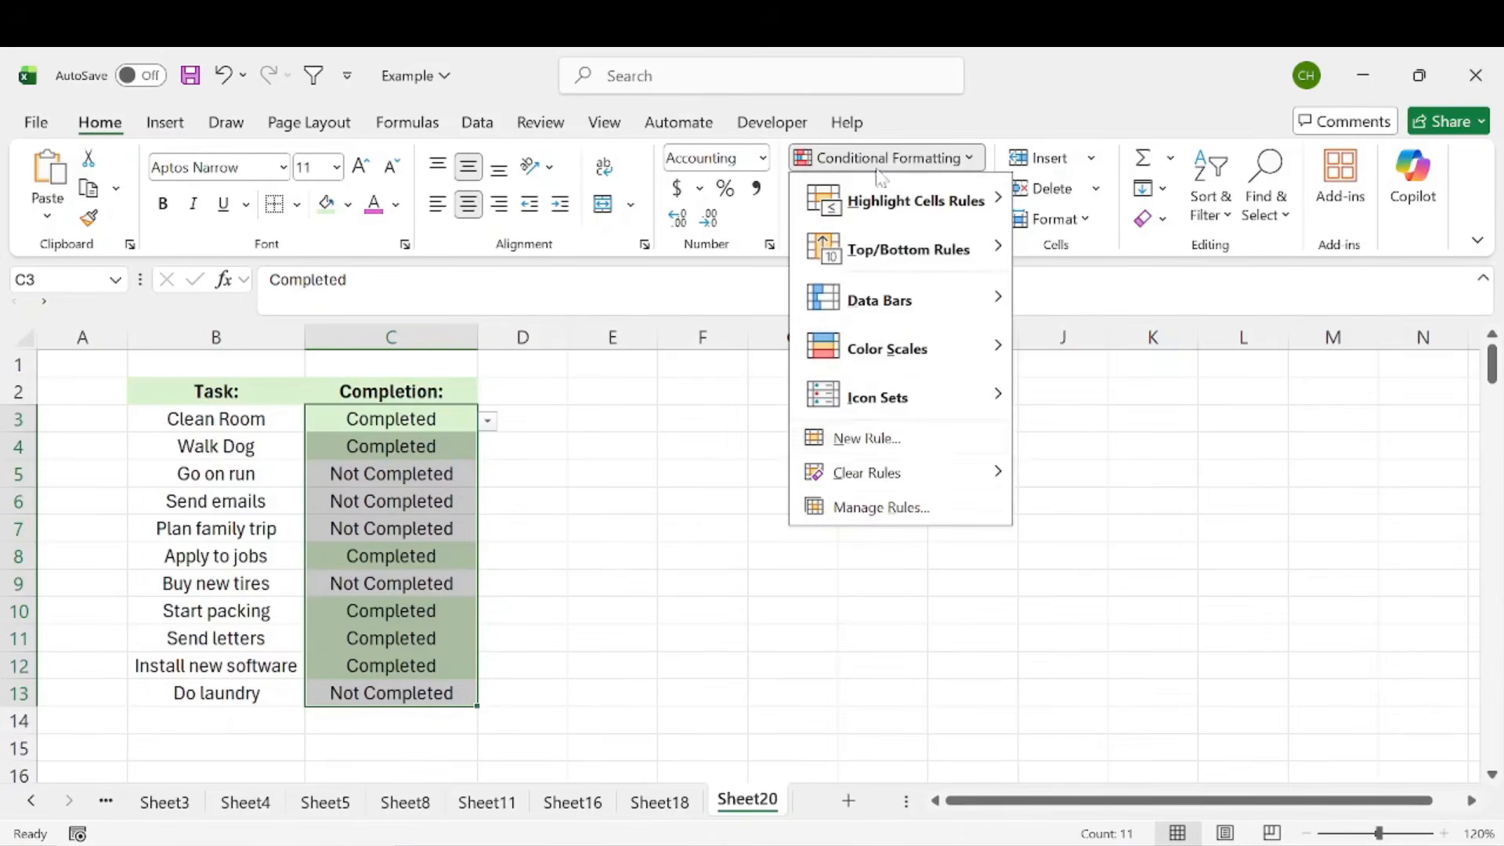
{"action": "left_click", "coordinate": [878, 441]}
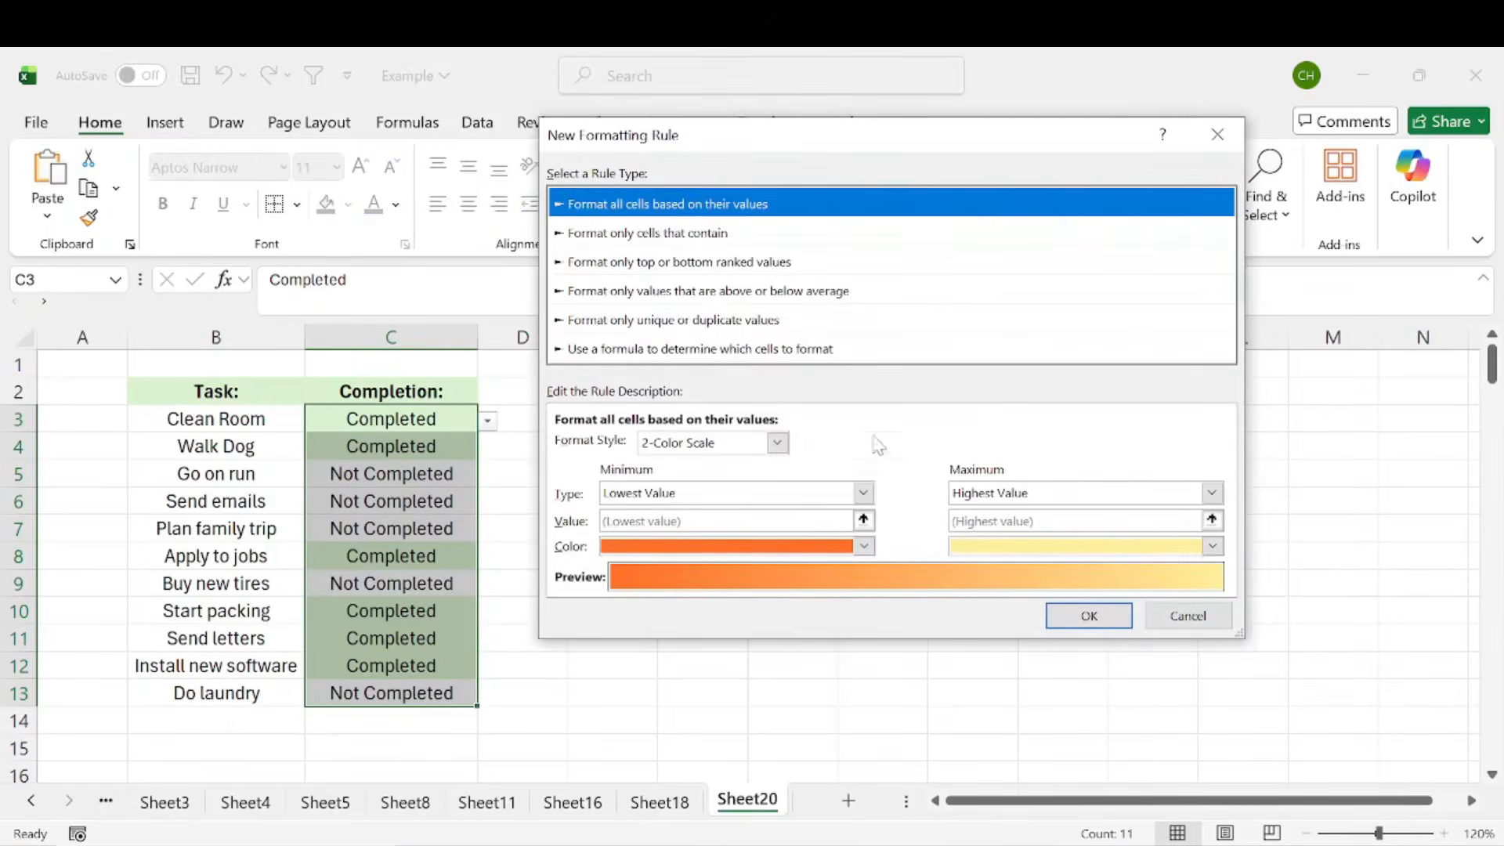
{"action": "left_click", "coordinate": [642, 232]}
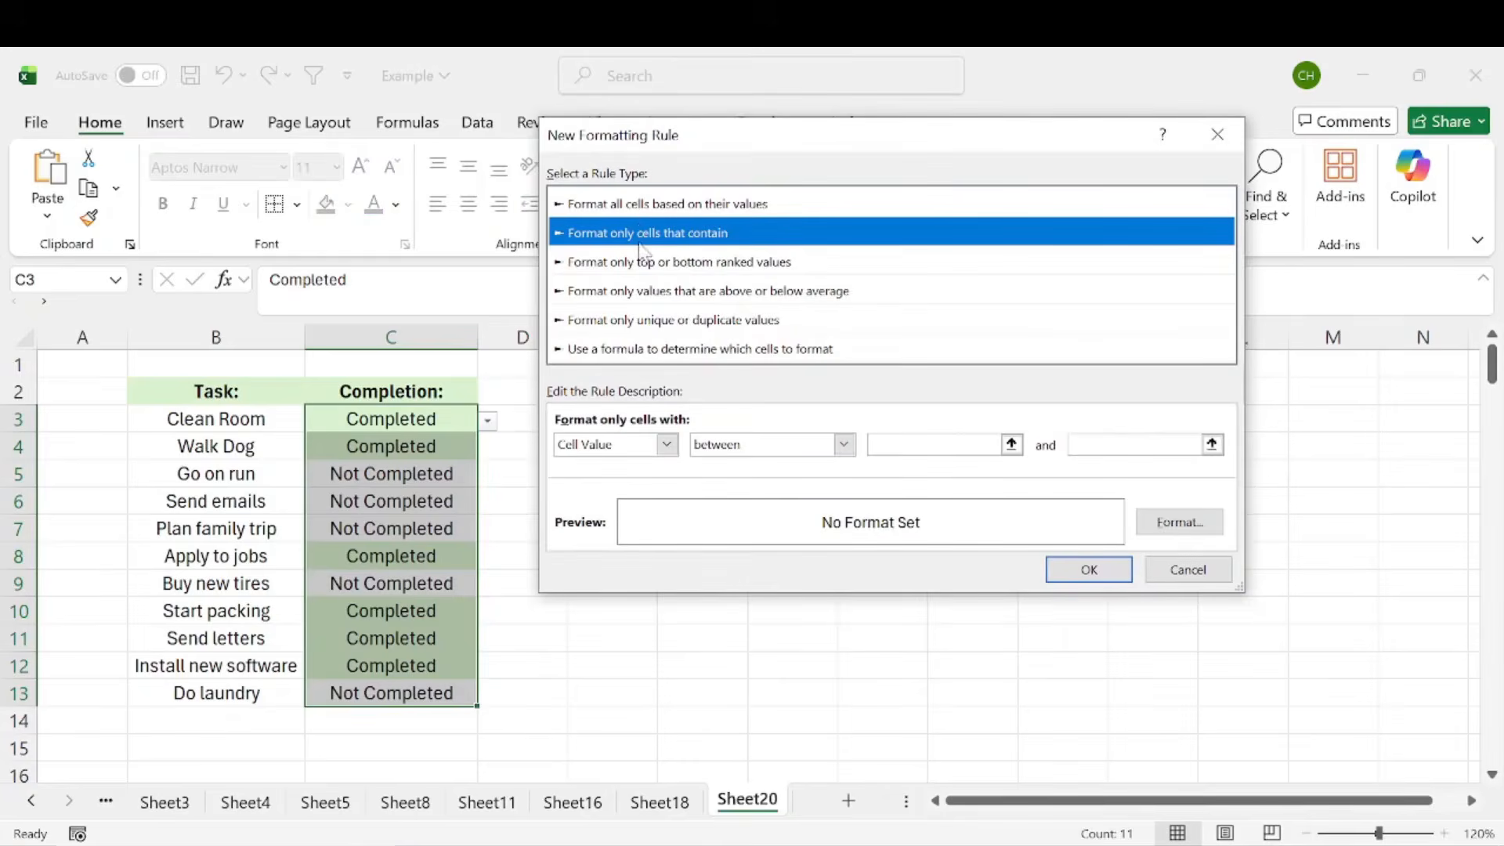
{"action": "left_click", "coordinate": [843, 444]}
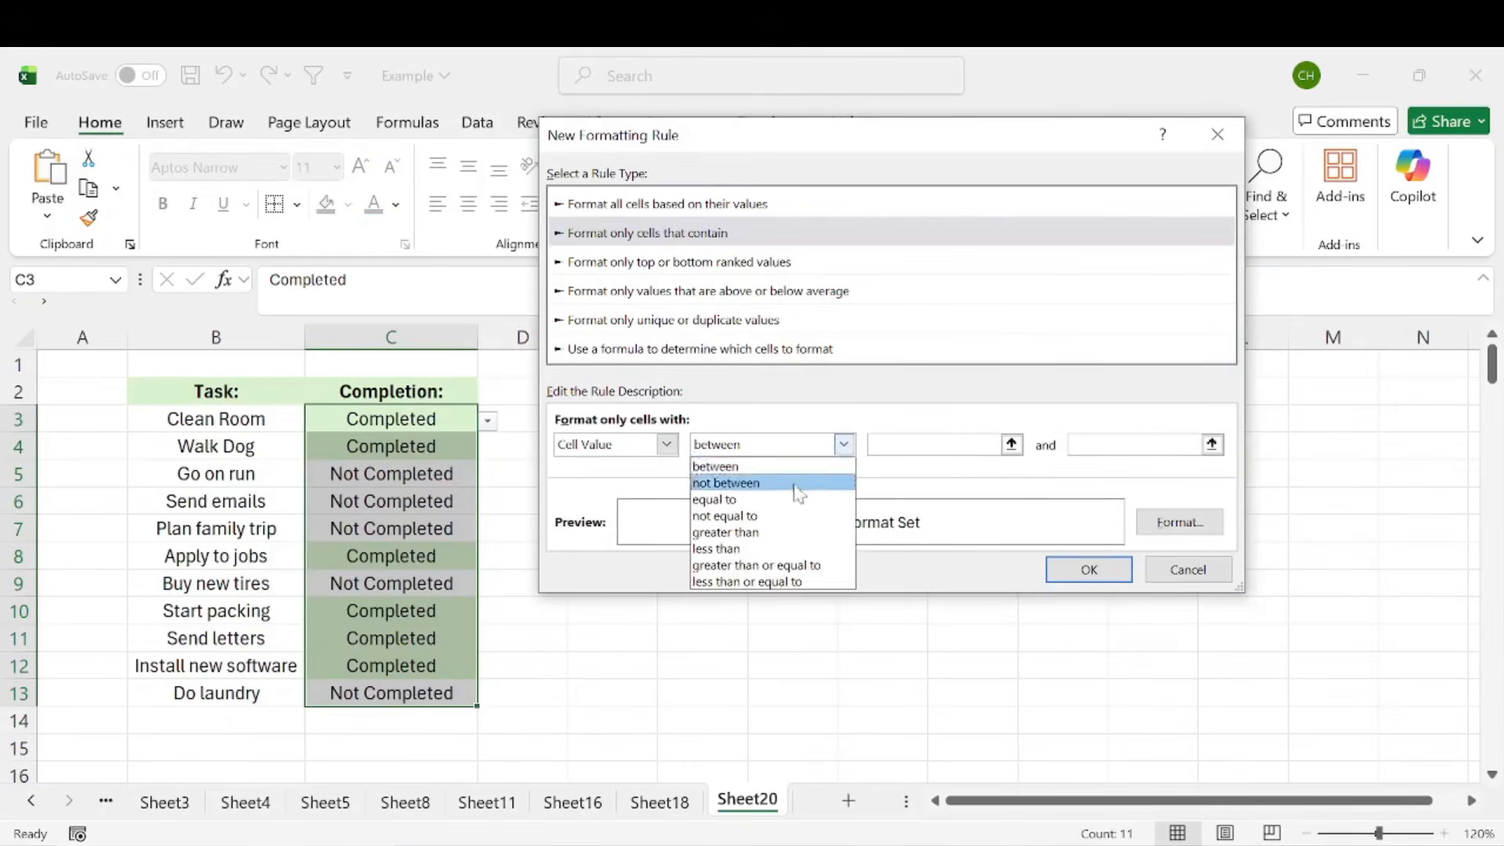
{"action": "left_click", "coordinate": [801, 500]}
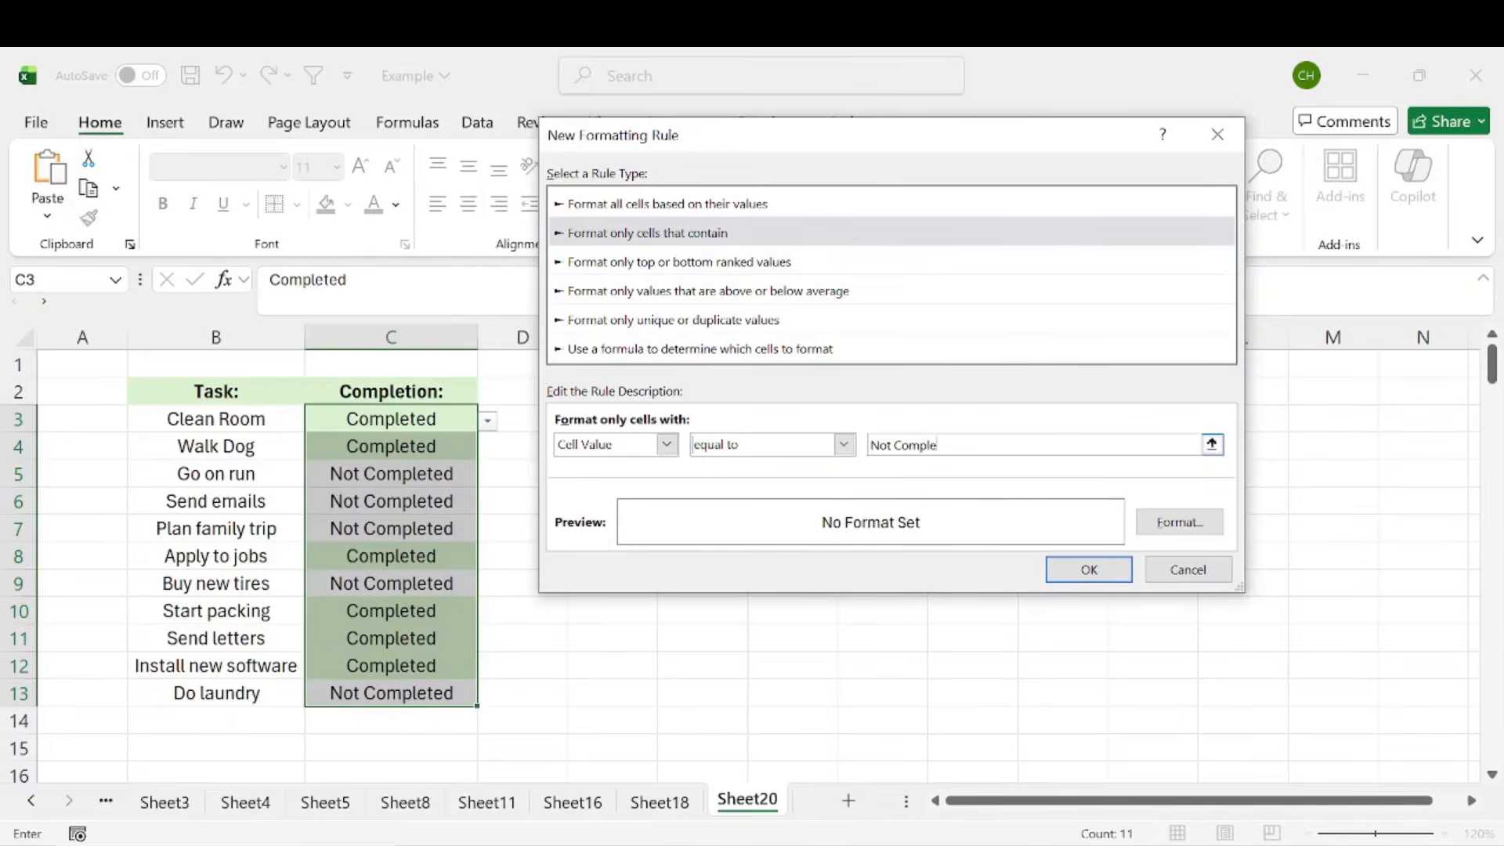
Give the Not Completed rule a light orange background fill and apply it to the completion cells
{"action": "left_click", "coordinate": [1179, 524]}
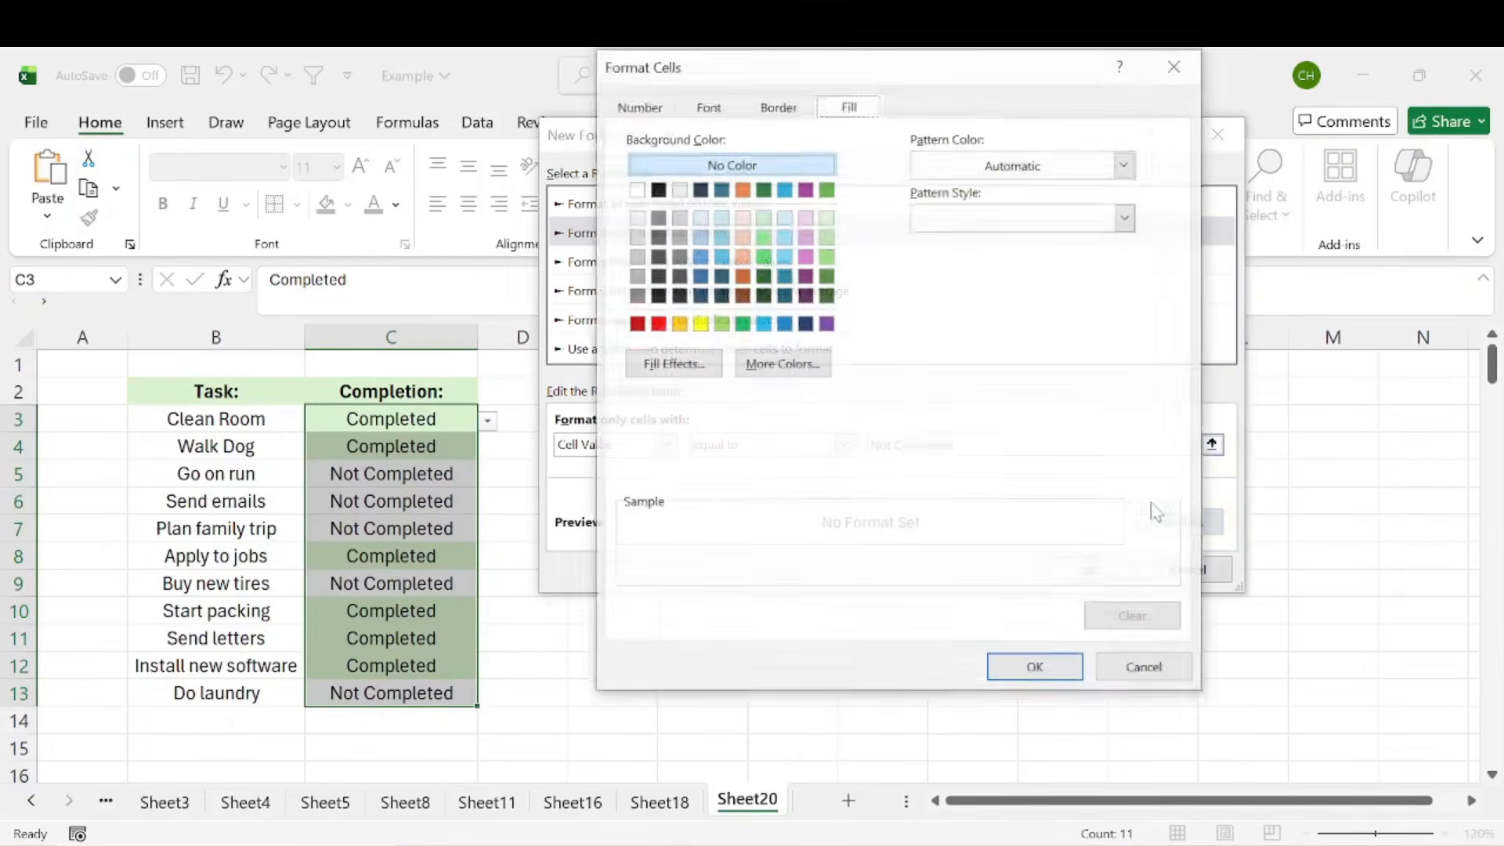
{"action": "left_click", "coordinate": [741, 219]}
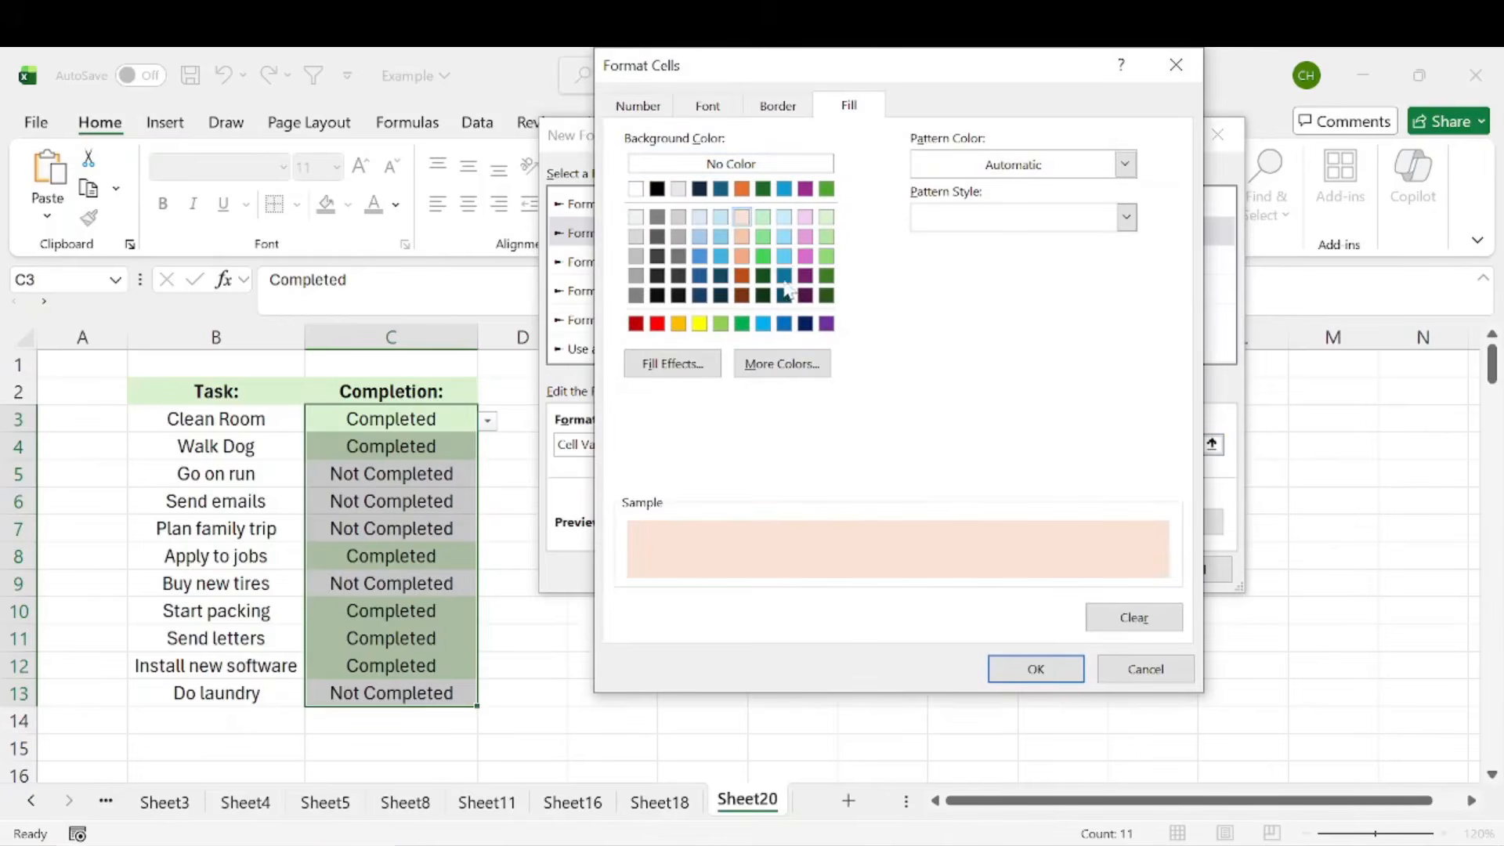
{"action": "left_click", "coordinate": [1035, 668]}
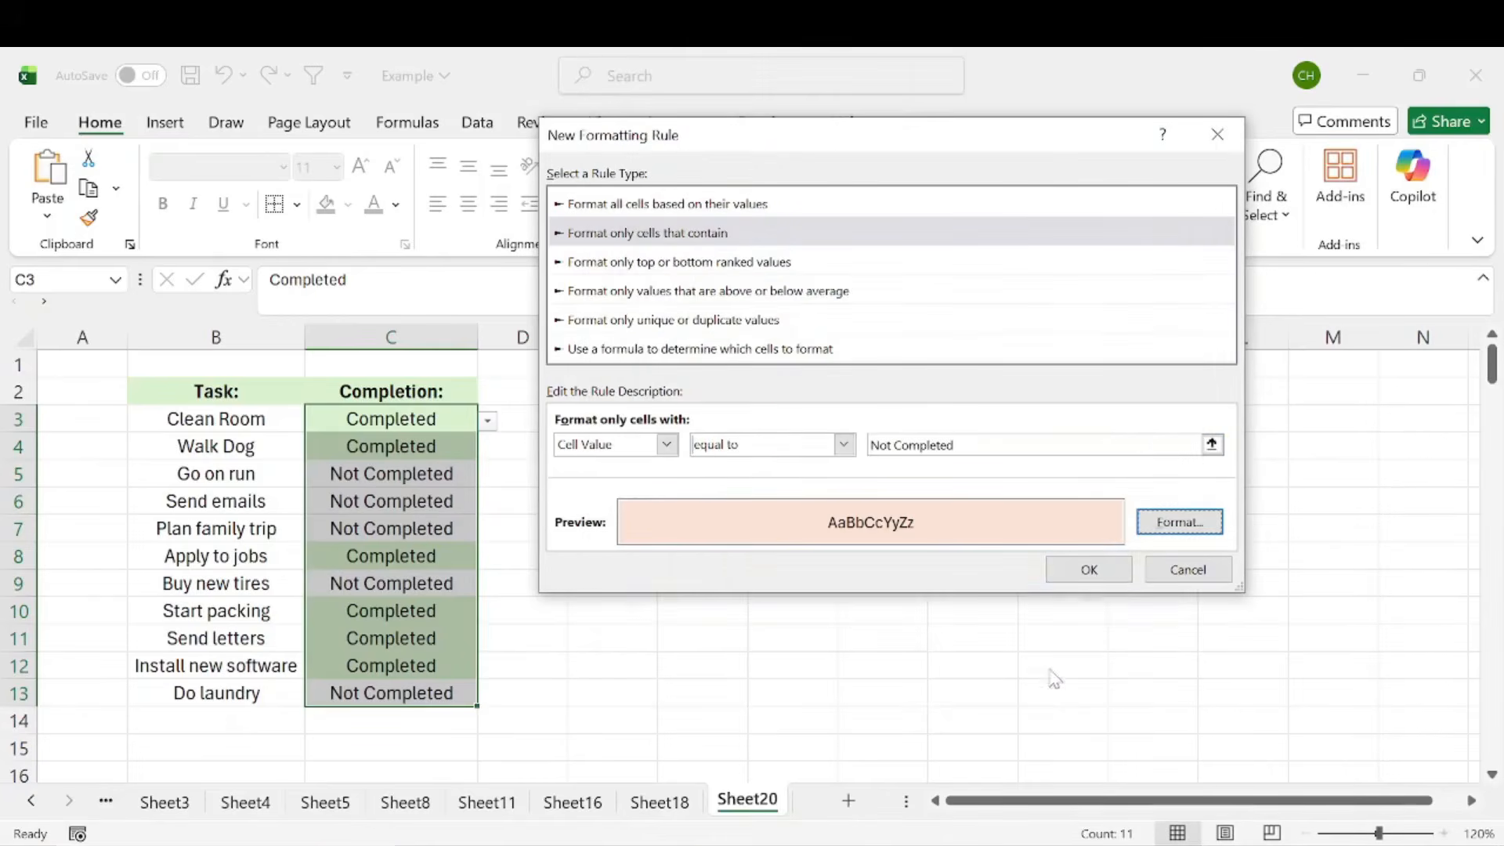
{"action": "left_click", "coordinate": [1089, 569]}
{"action": "left_click", "coordinate": [558, 538]}
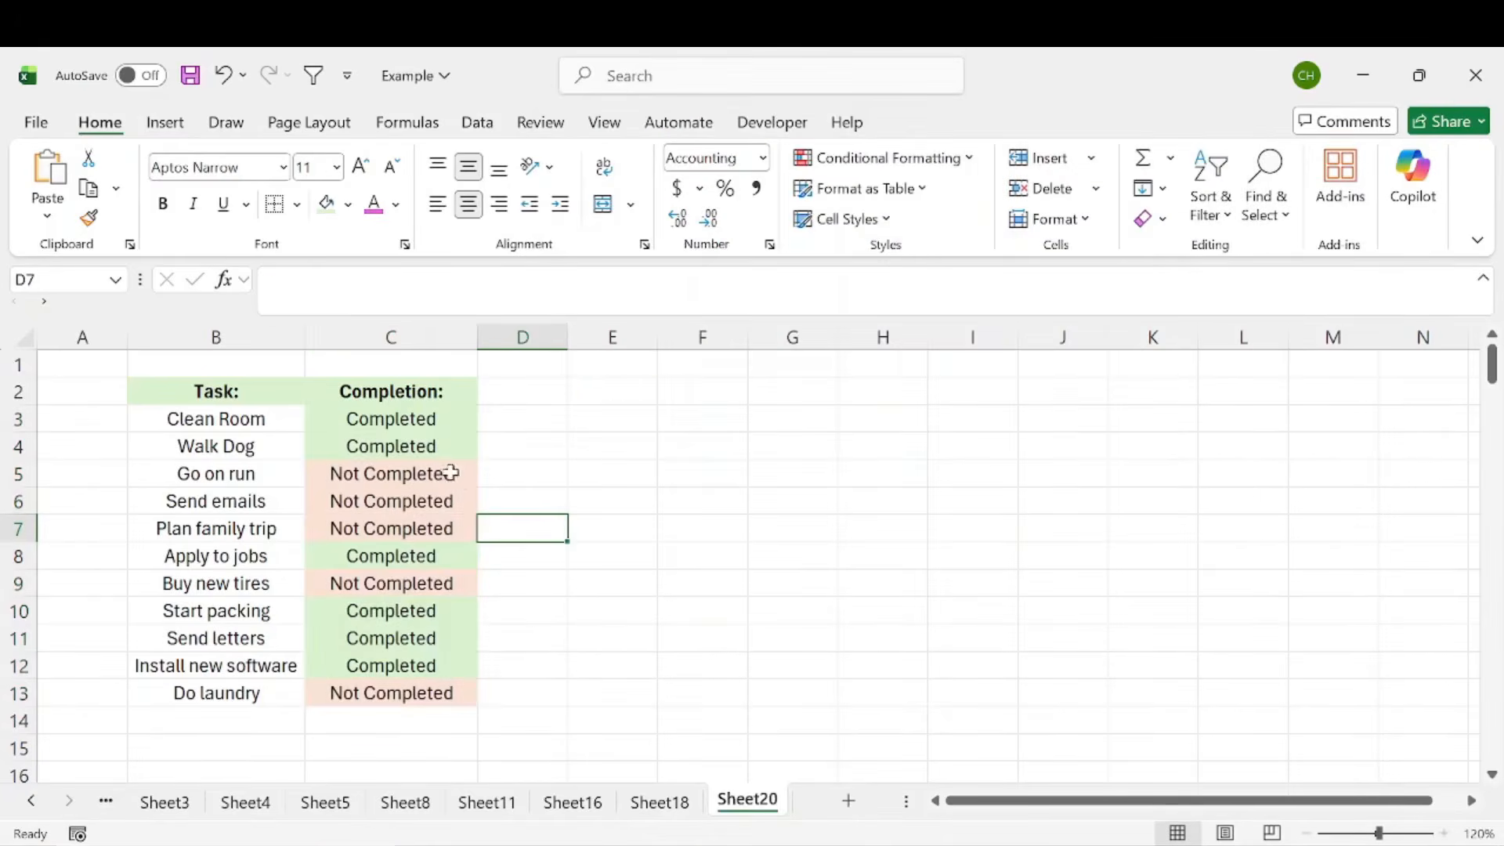
Change the completion status of Send letters to Not Completed using its in-cell dropdown
{"action": "left_click_drag", "start_coordinate": [416, 446], "coordinate": [415, 694]}
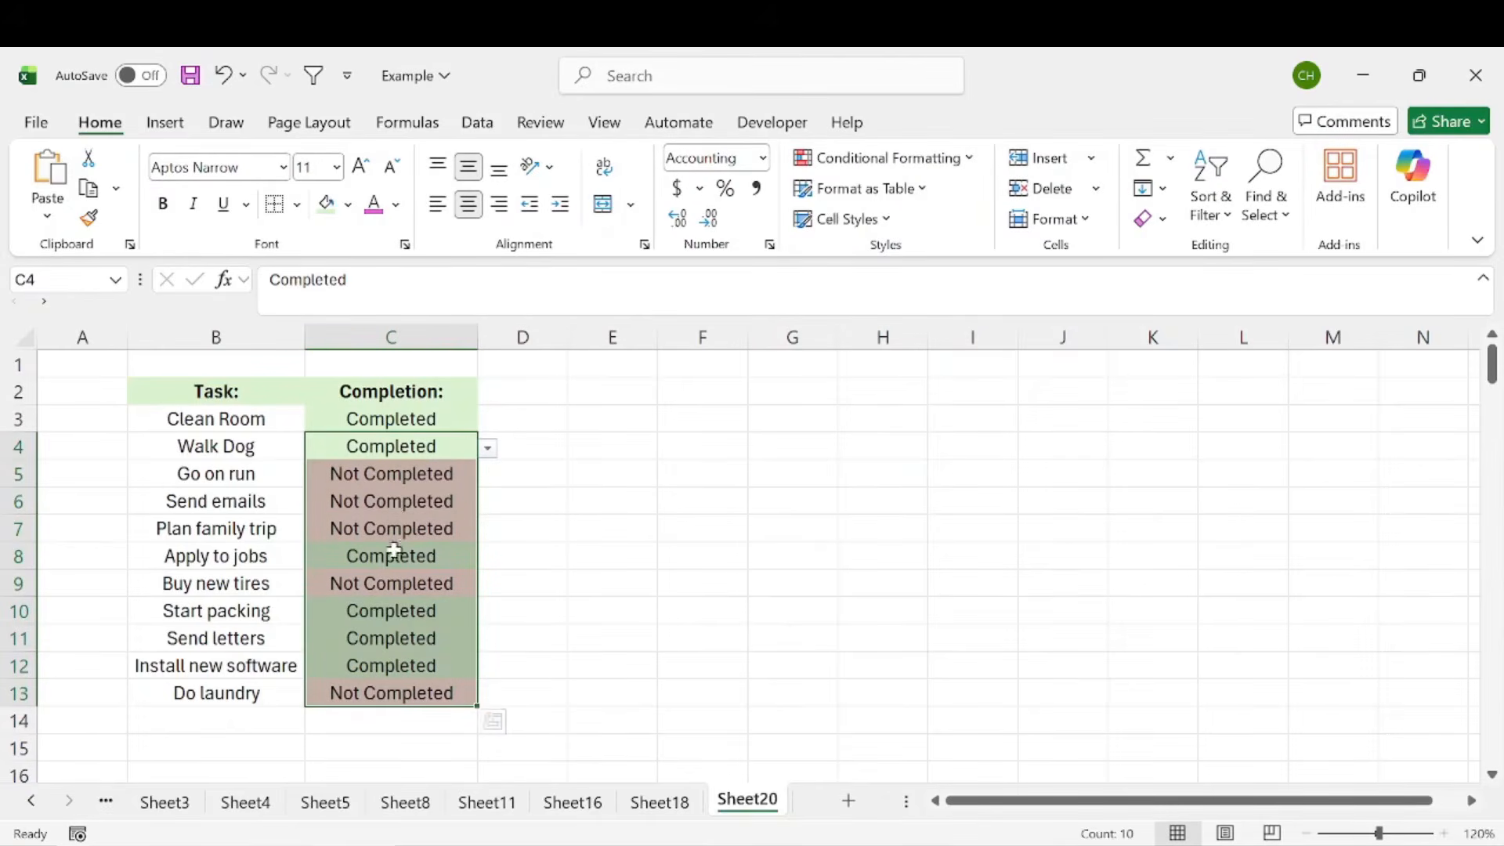
{"action": "left_click", "coordinate": [423, 639]}
{"action": "left_click_drag", "start_coordinate": [248, 637], "coordinate": [473, 637]}
{"action": "left_click", "coordinate": [470, 639]}
{"action": "left_click", "coordinate": [487, 640]}
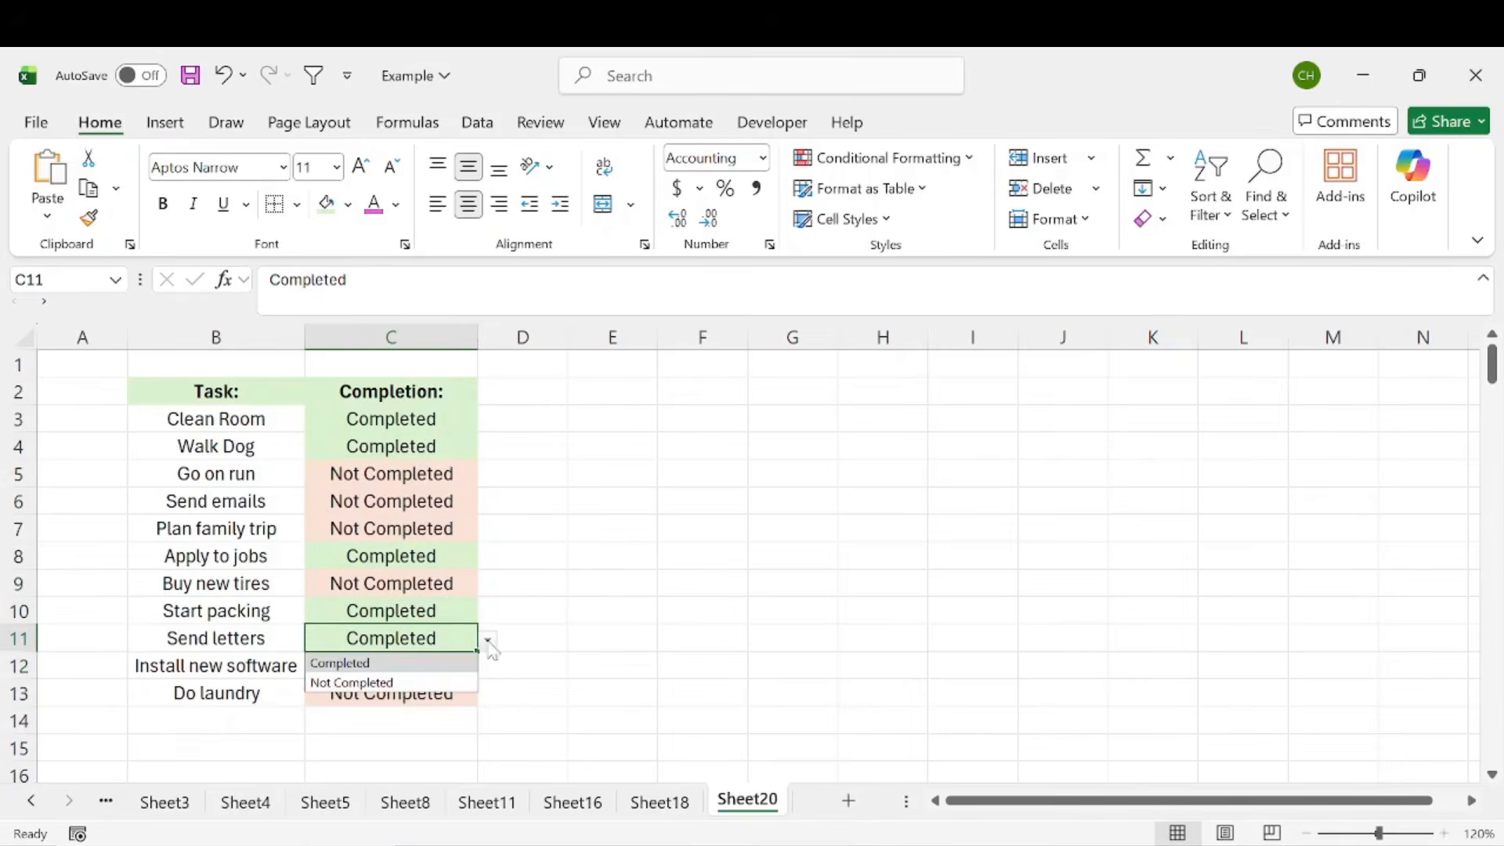
{"action": "left_click", "coordinate": [426, 682]}
{"action": "left_click", "coordinate": [574, 581]}
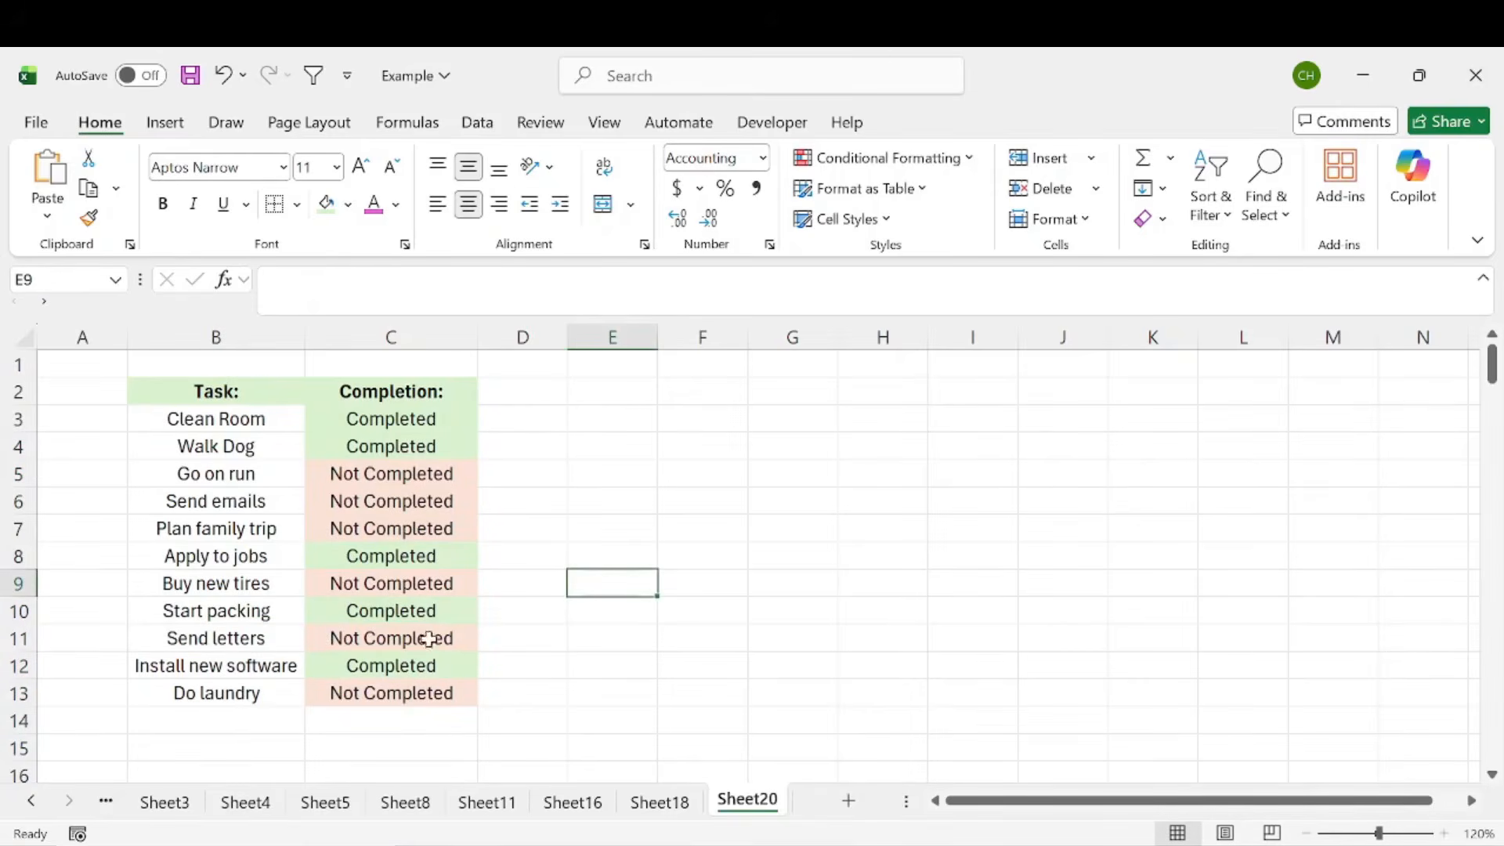
Change the completion status of Plan family trip to Completed using its in-cell dropdown
{"action": "left_click", "coordinate": [402, 506]}
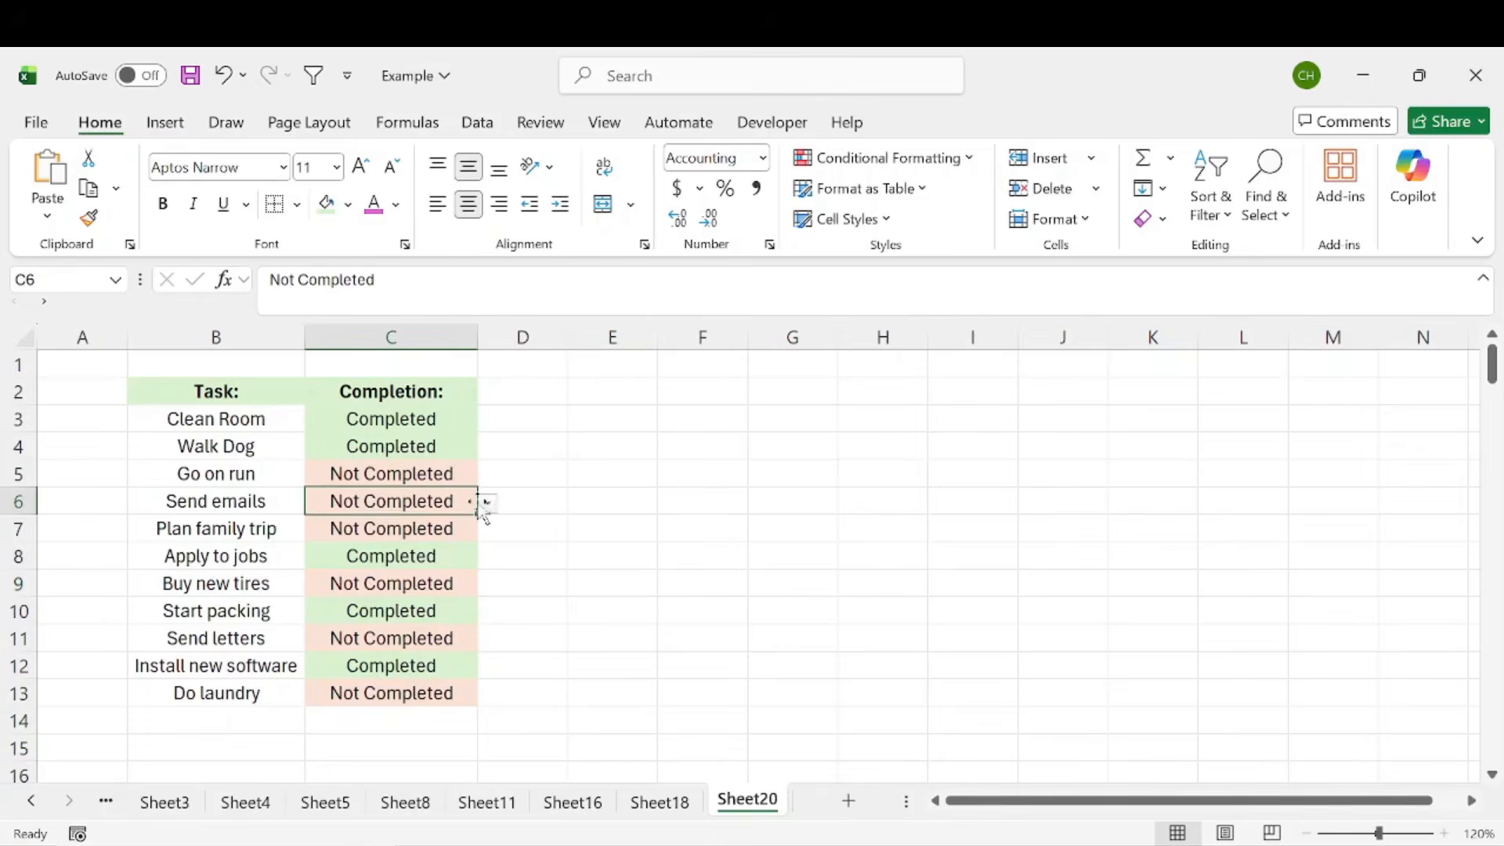
{"action": "left_click", "coordinate": [435, 525]}
{"action": "left_click", "coordinate": [487, 530]}
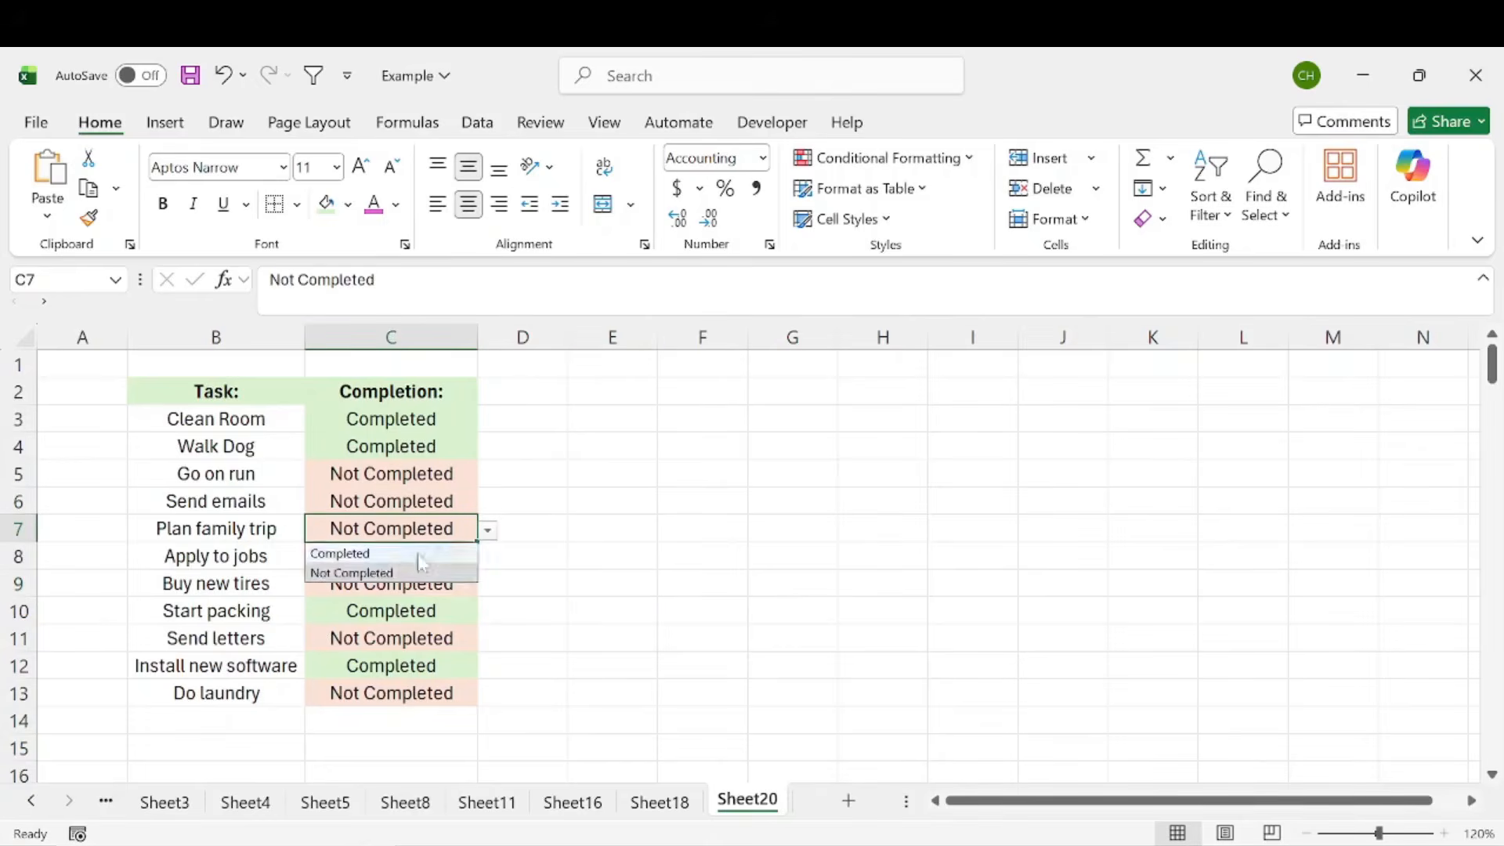
{"action": "left_click", "coordinate": [376, 553]}
{"action": "left_click", "coordinate": [675, 552]}
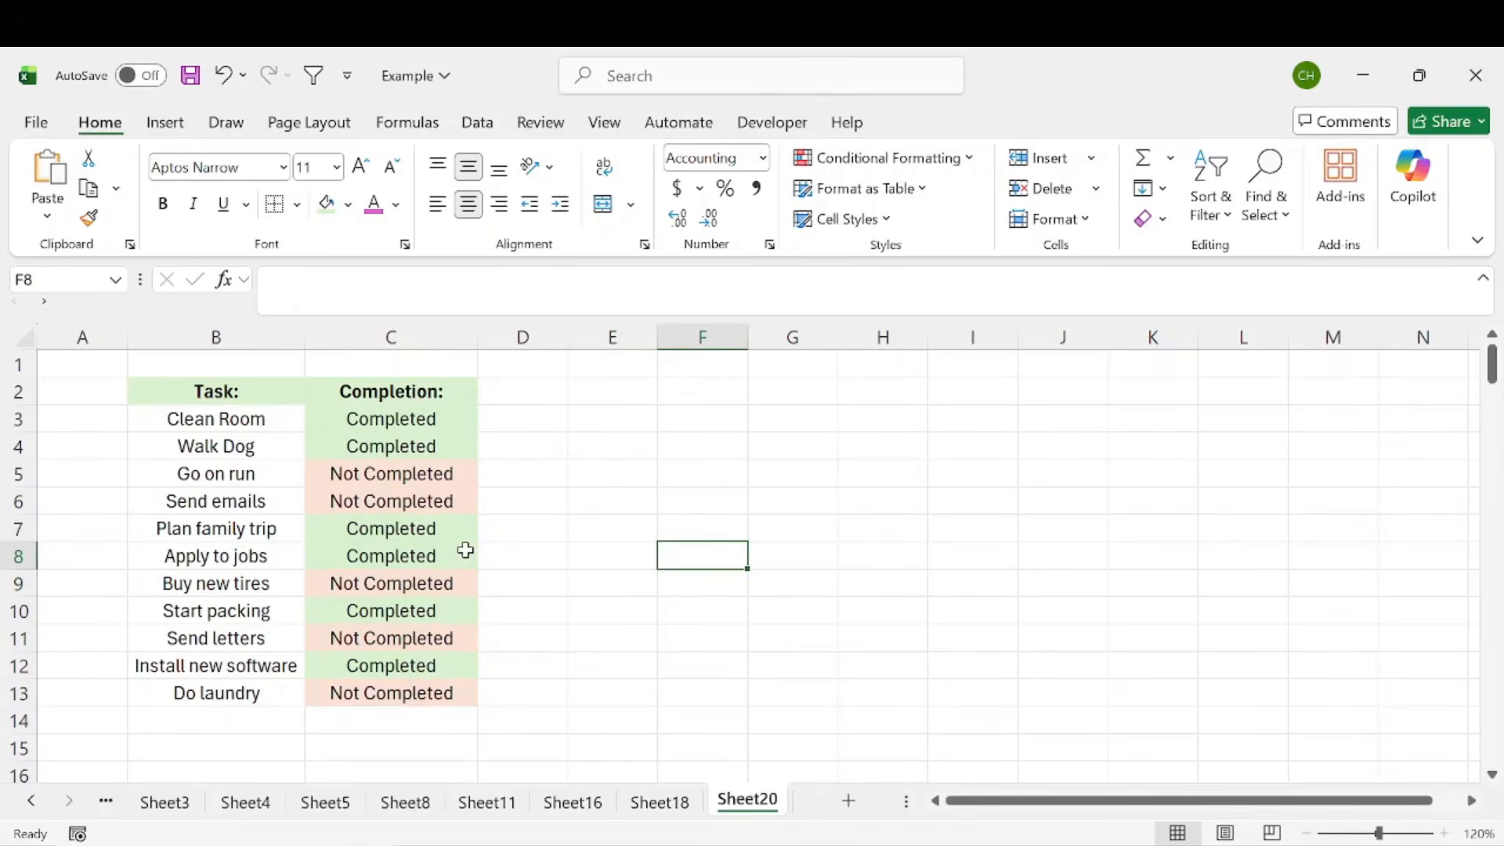
{"action": "left_click", "coordinate": [525, 442]}
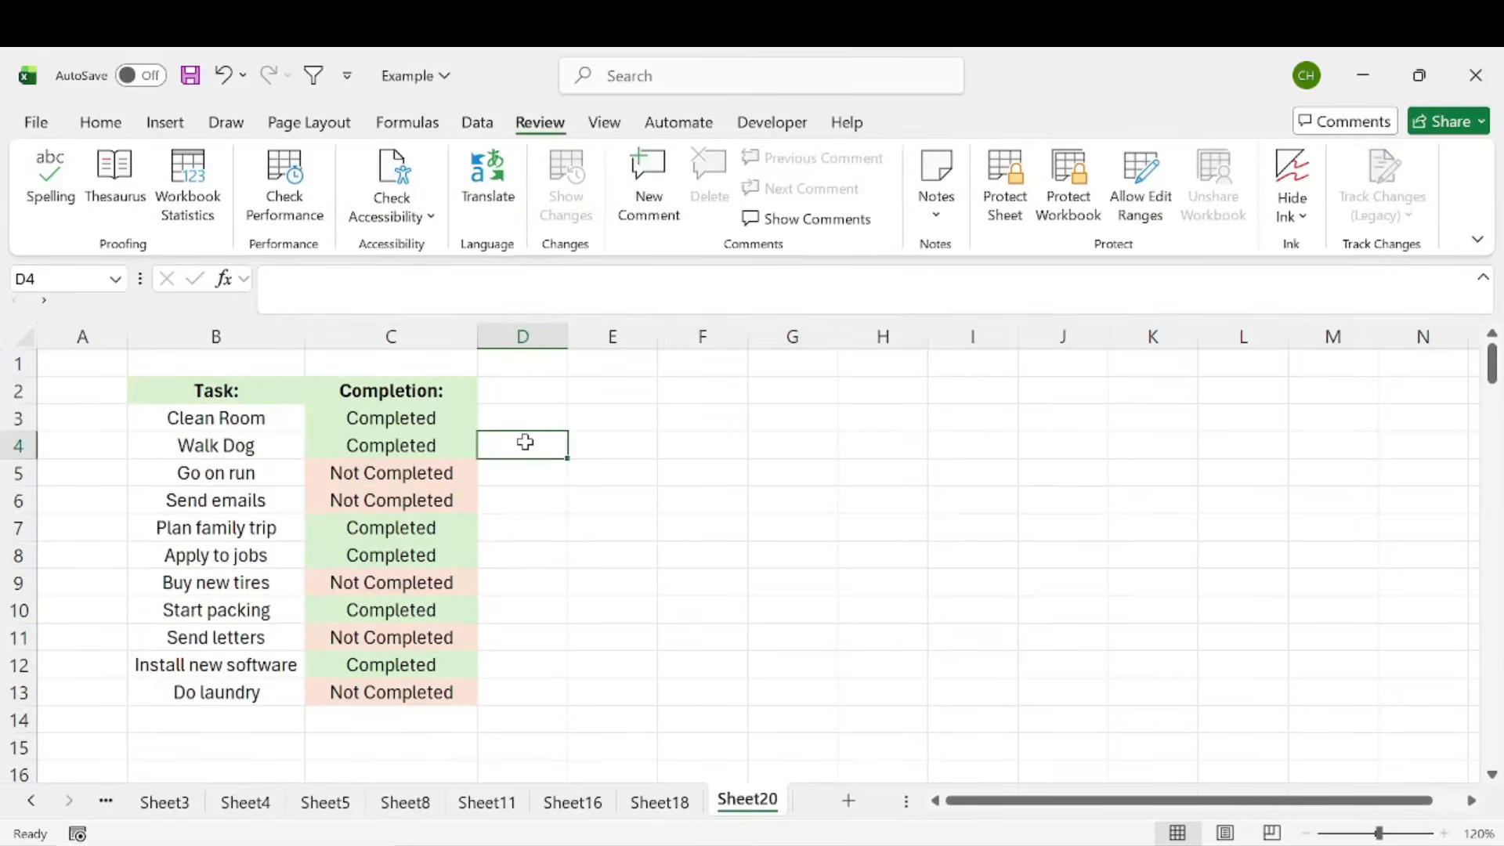